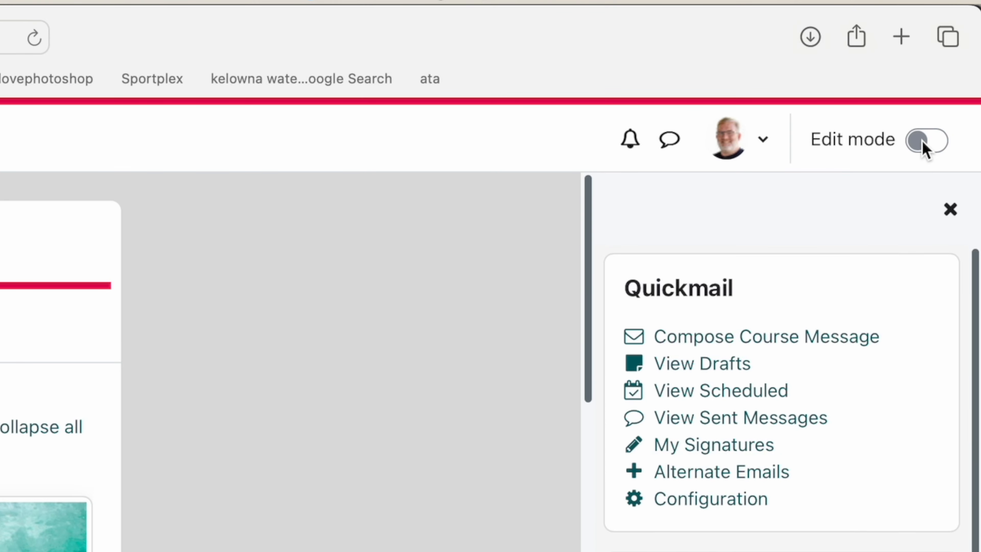
Step: Turn on edit mode and add a Completion Progress block to the course page
left_click(922, 146)
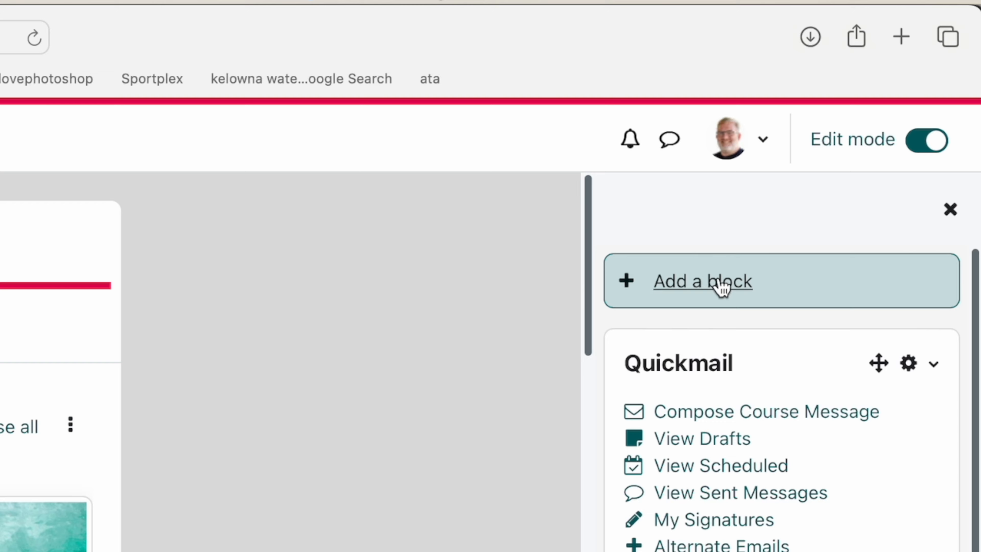
left_click(719, 288)
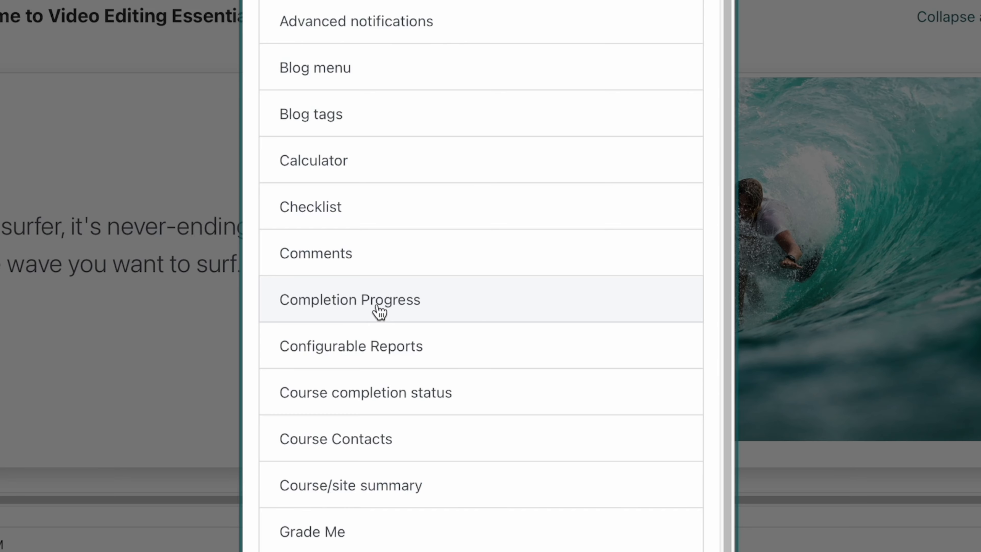
left_click(406, 310)
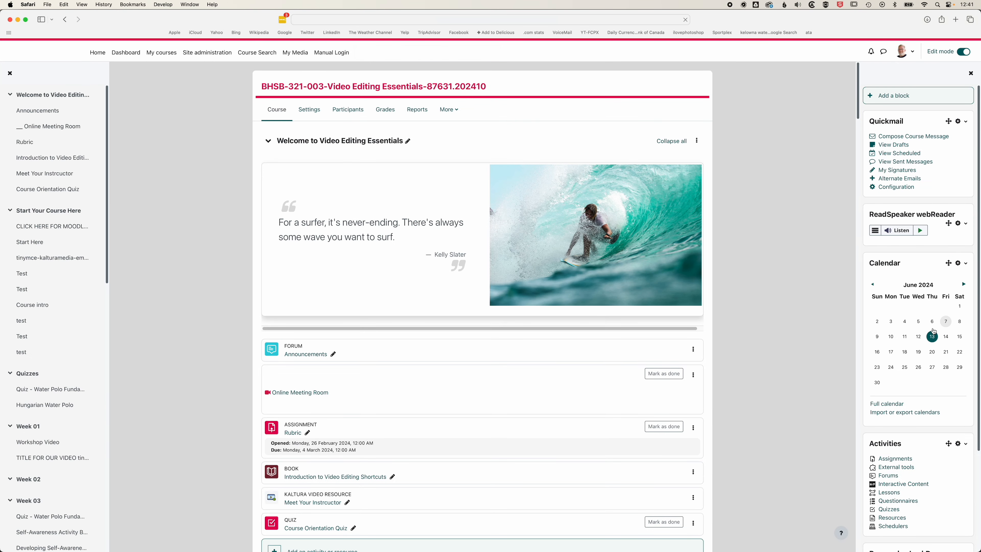
Step: Move the Completion Progress block to the first position, above the Quickmail block
scroll(927, 328, "down", 5)
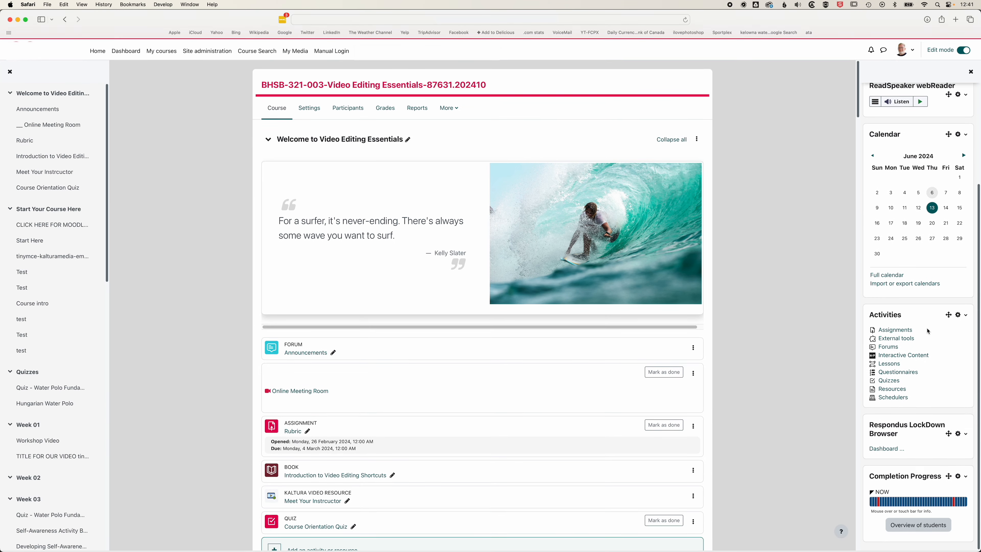
left_click_drag(948, 479, 948, 136)
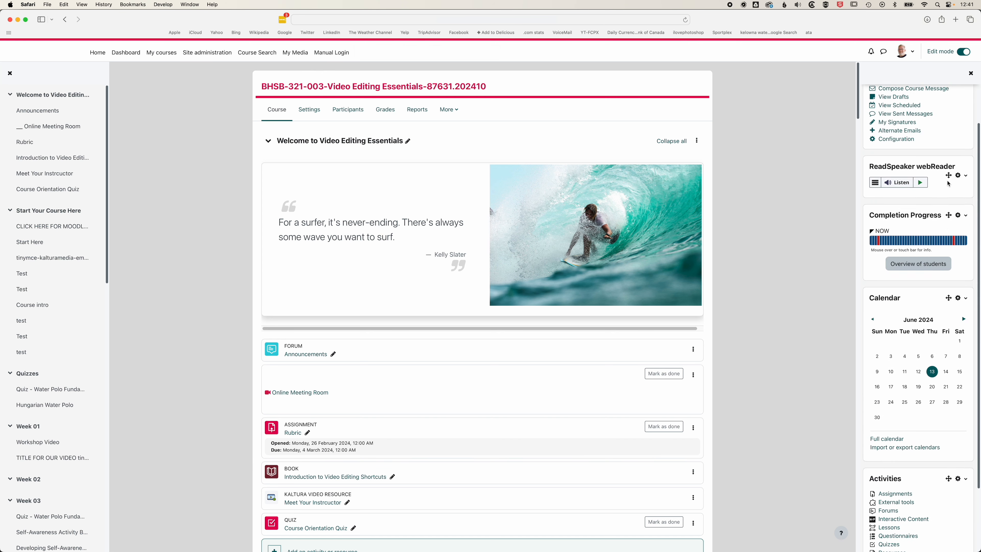
left_click_drag(948, 264, 947, 130)
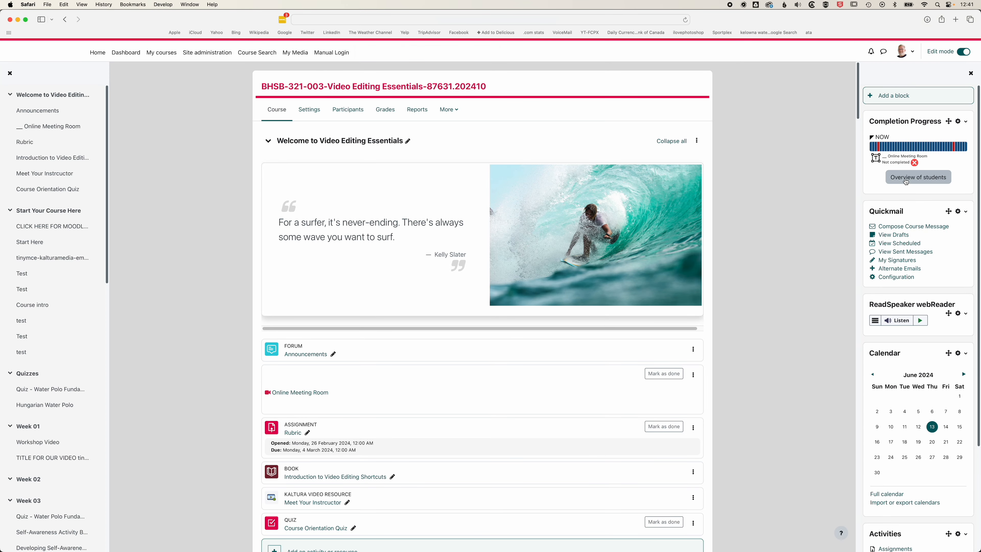
Step: Review the completion overview of all students, and return to the course's Welcome to Video Editing Essentials section
left_click(905, 178)
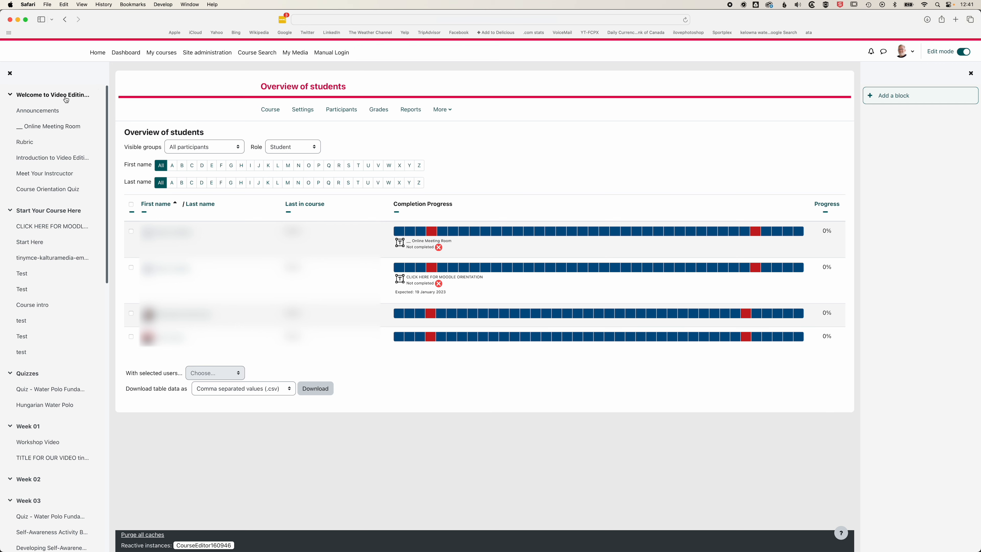
left_click(85, 95)
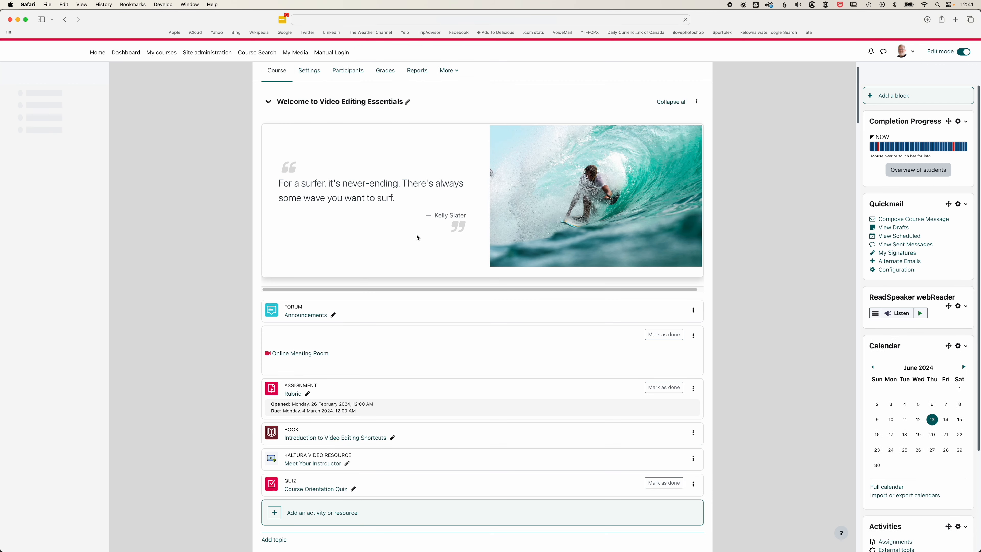
Step: Mark the Online Meeting Room item as done, and check its completion in the overview of students
left_click(664, 340)
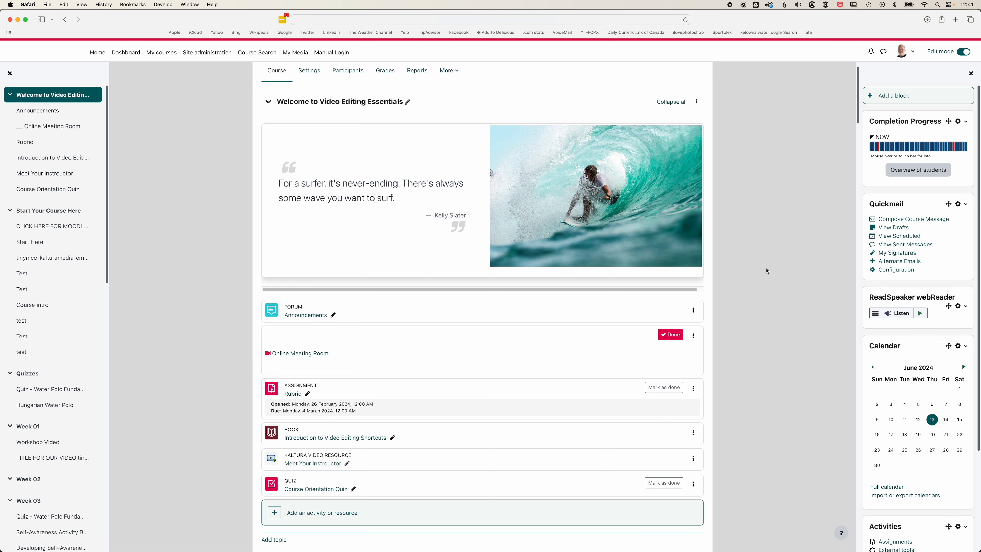
left_click(908, 174)
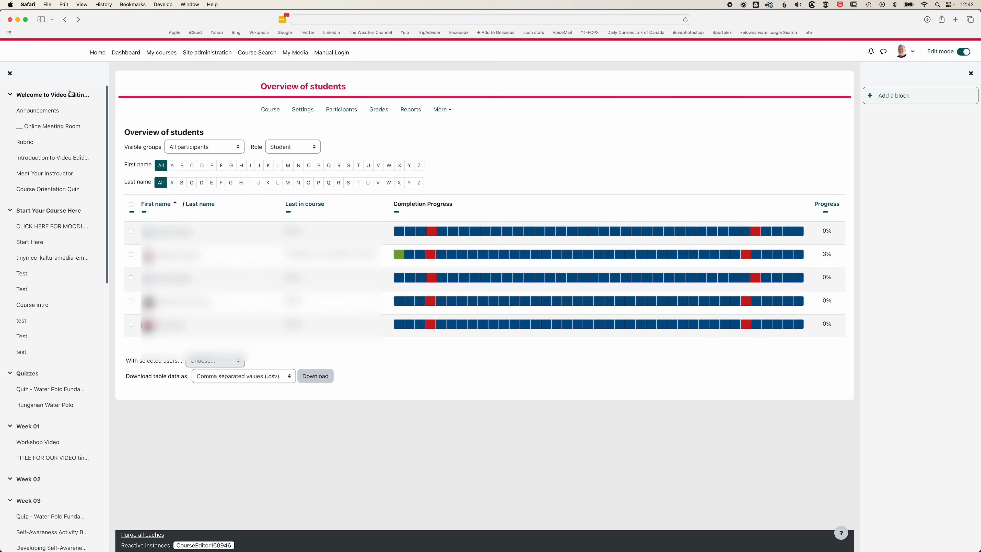
left_click(55, 95)
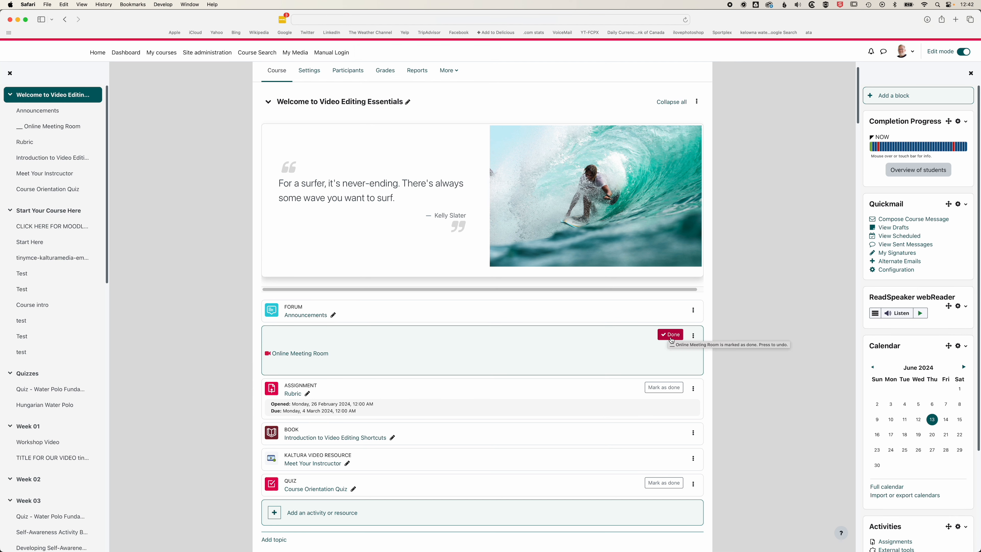
Step: Unlock the Online Meeting Room's completion settings, set its completion tracking to "Do not indicate activity completion", and save
left_click(693, 335)
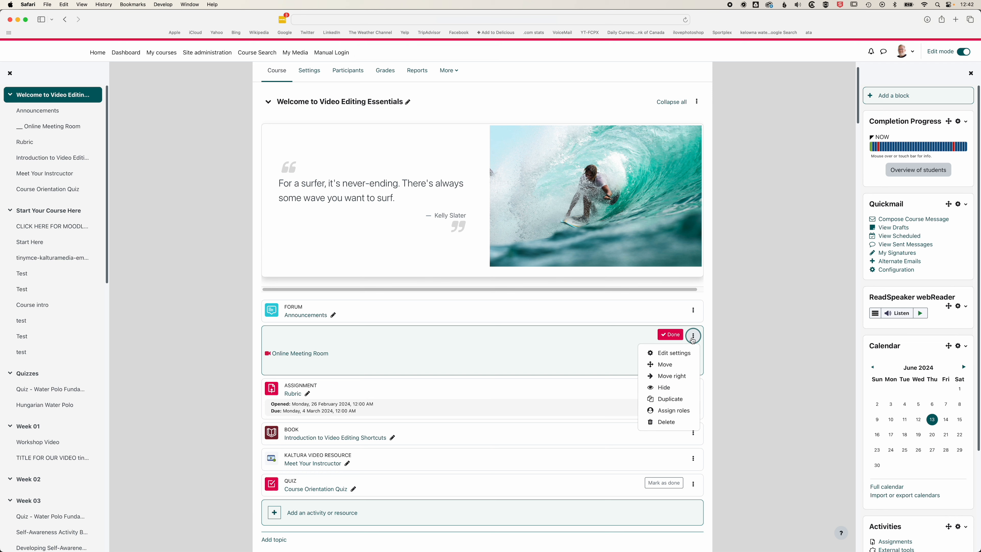
left_click(680, 353)
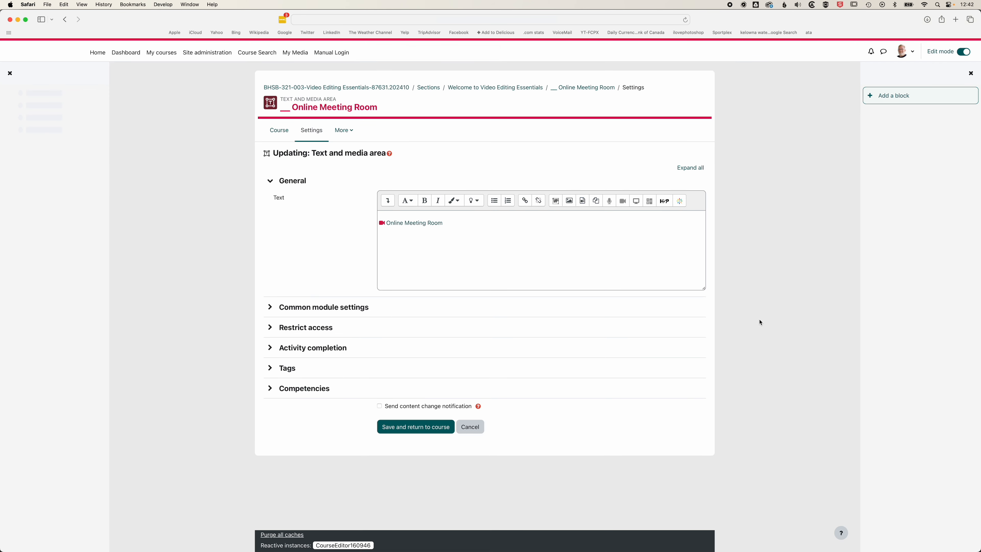
left_click(326, 348)
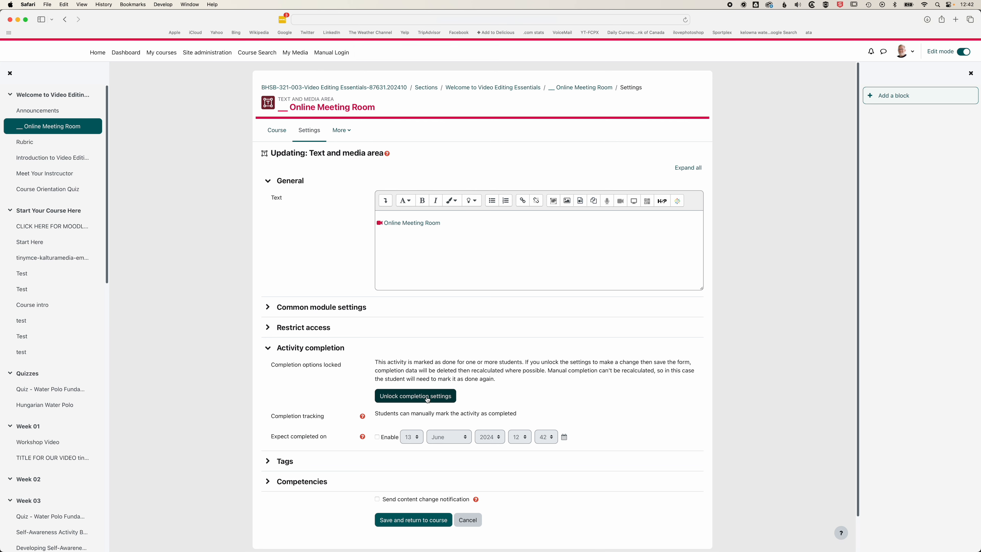
left_click(415, 396)
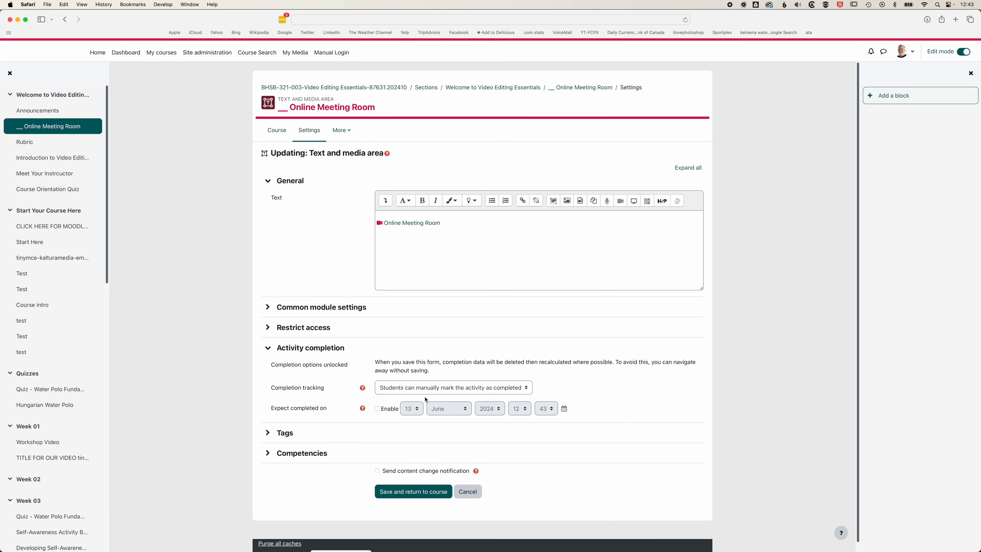
left_click(409, 388)
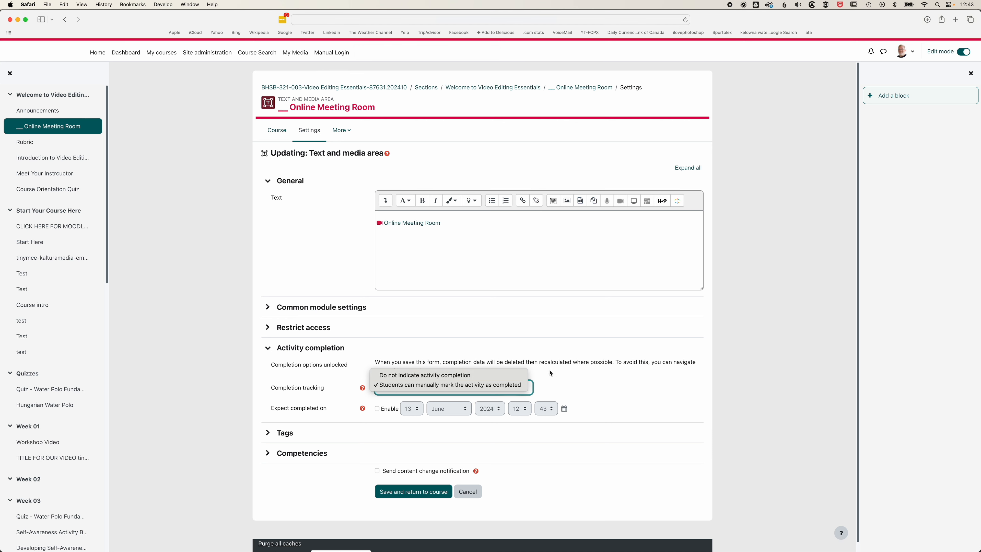
left_click(469, 377)
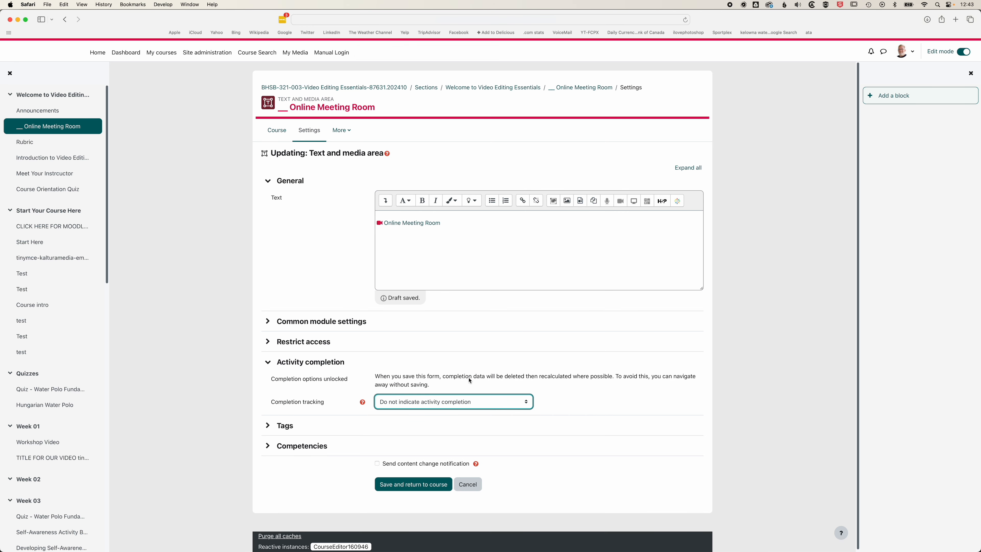
left_click(421, 487)
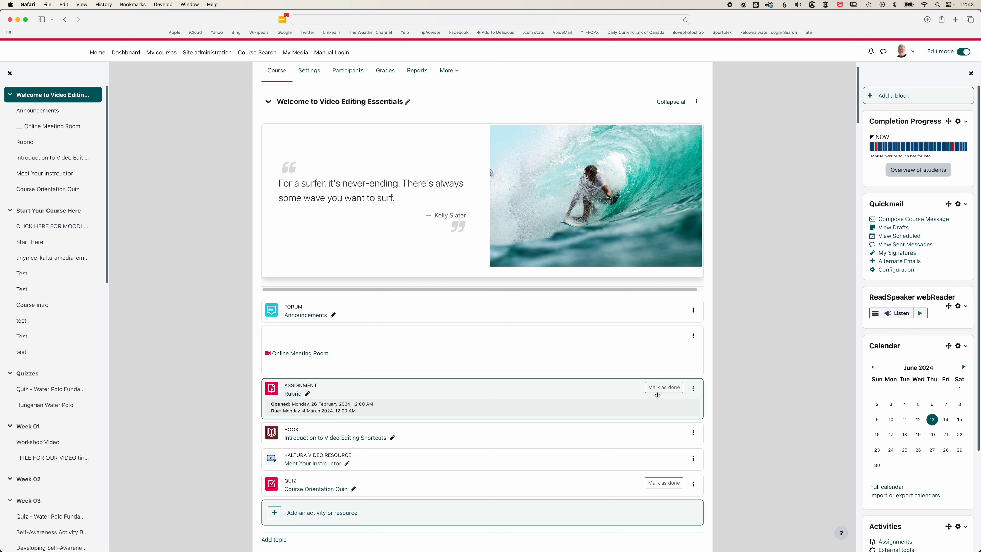
Step: In the Rubric assignment's settings, set completion tracking to "Show activity as complete when conditions are met"
left_click(694, 391)
left_click(677, 407)
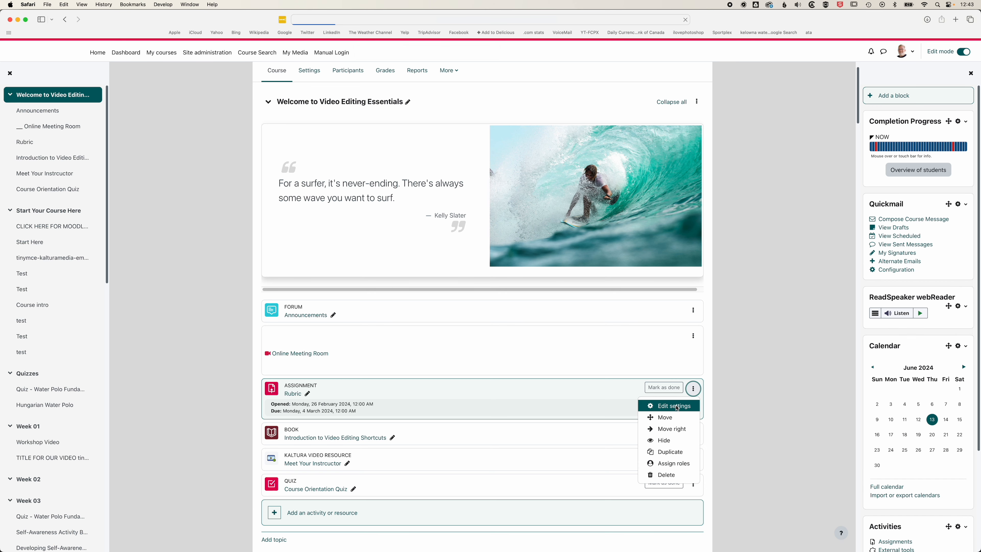
scroll(764, 368, "down", 10)
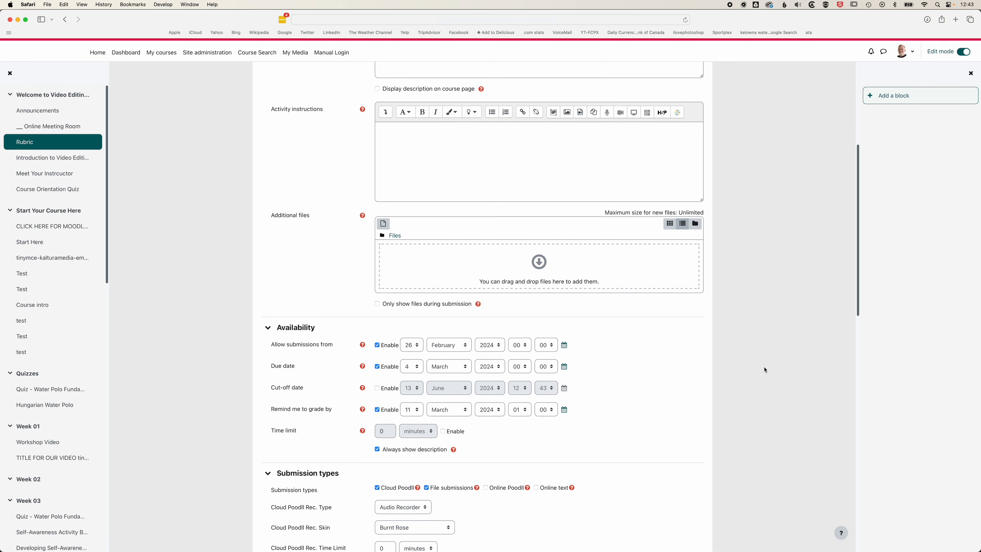
scroll(764, 369, "down", 15)
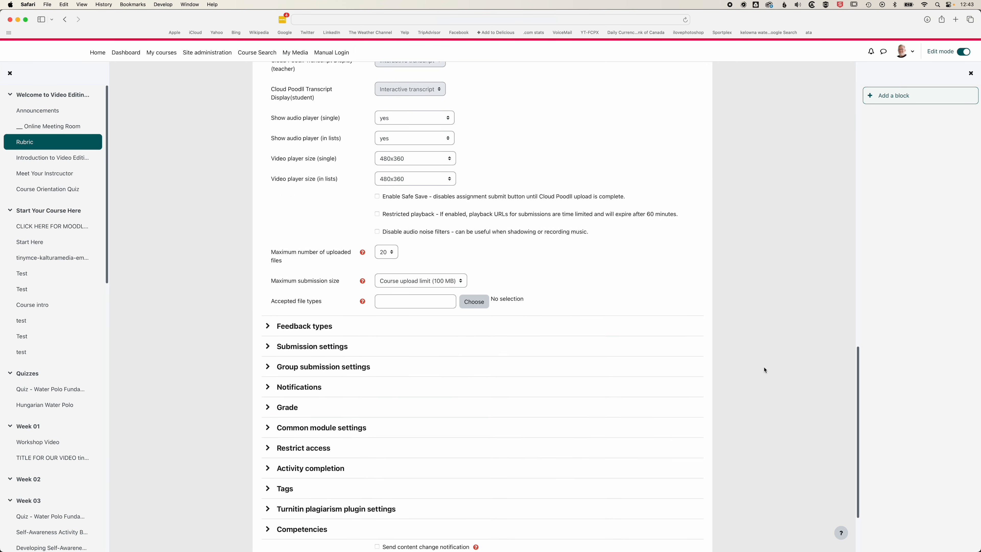
left_click(316, 376)
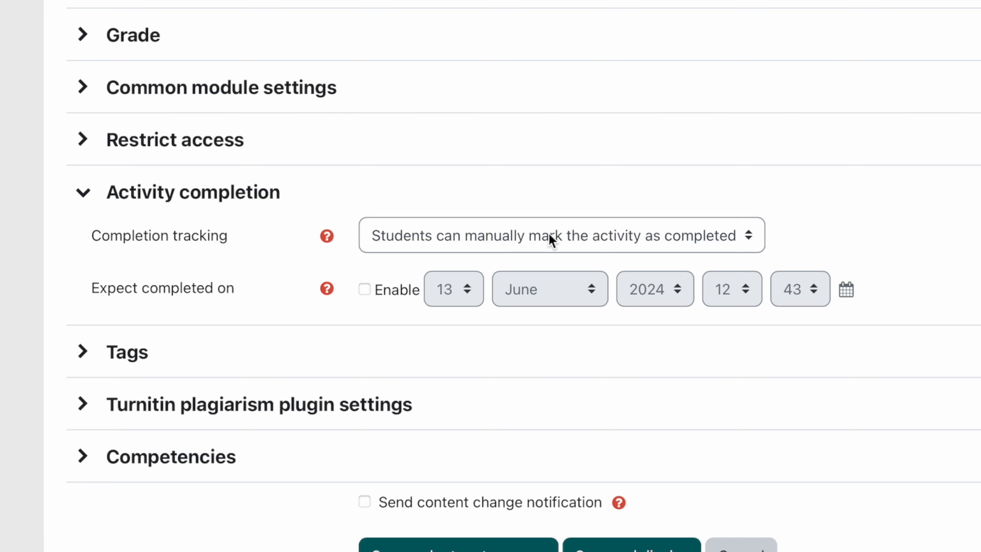
left_click(569, 237)
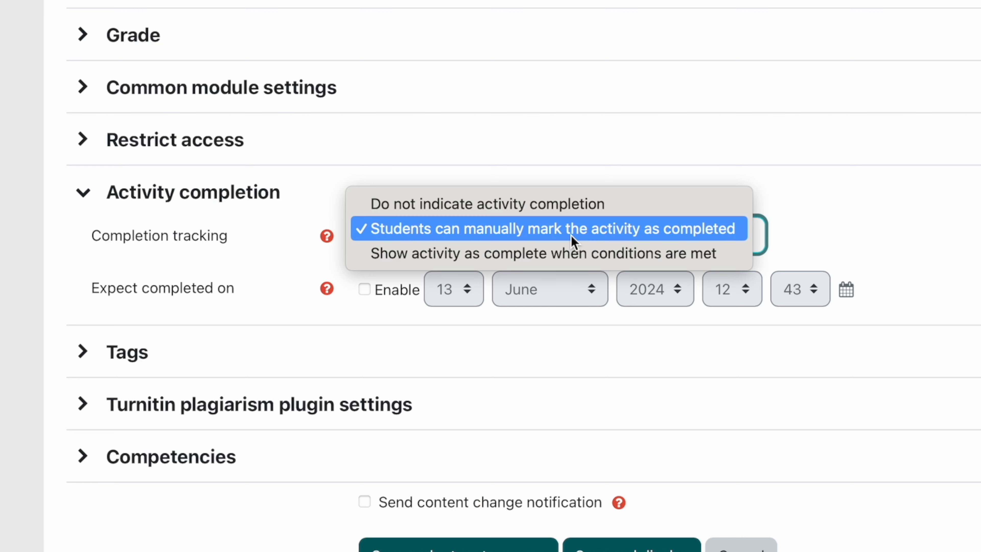
left_click(619, 255)
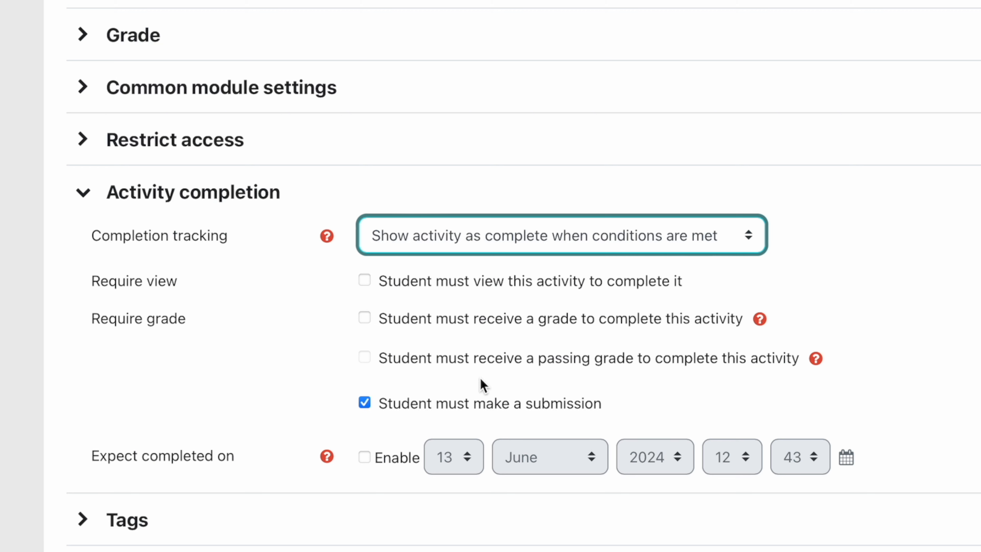
left_click(699, 391)
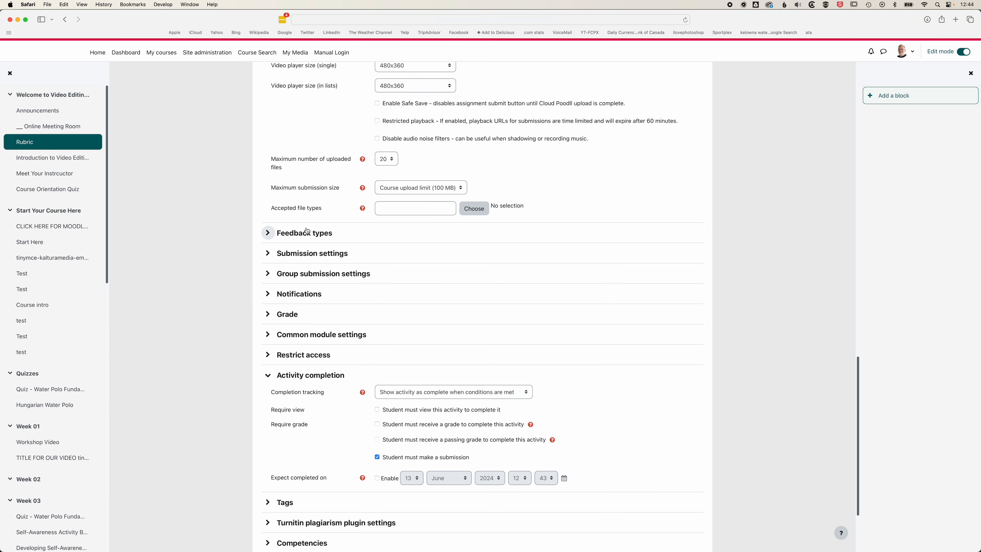
Step: Enable the Rubric assignment's expected completion date, set it to 4 March to match the due date, and save back to the course
scroll(308, 233, "up", 15)
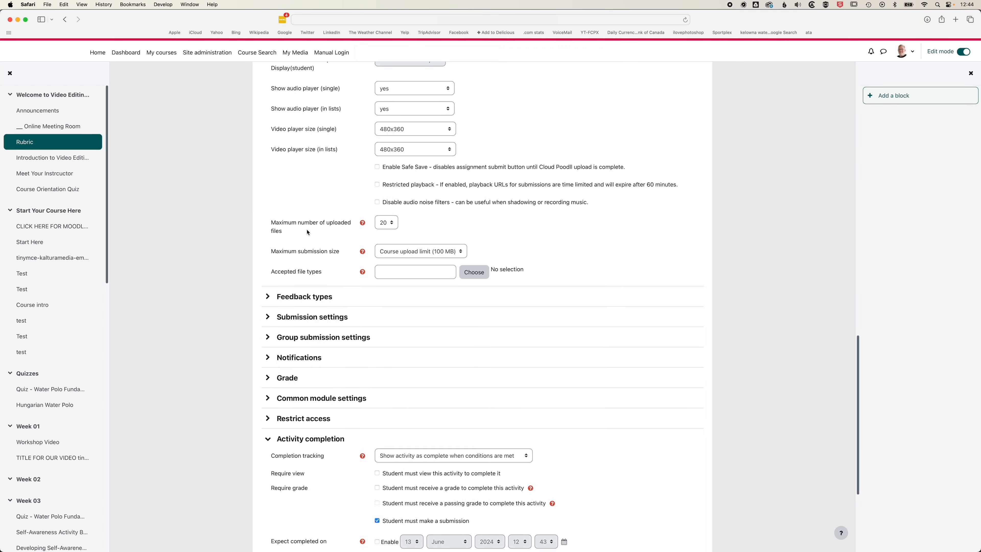
scroll(308, 233, "up", 3)
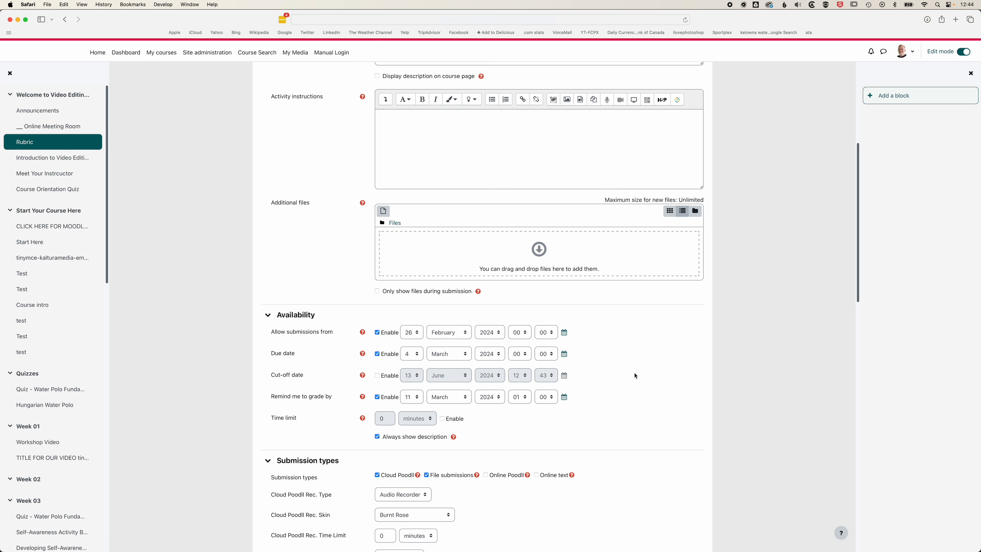
scroll(636, 375, "down", 20)
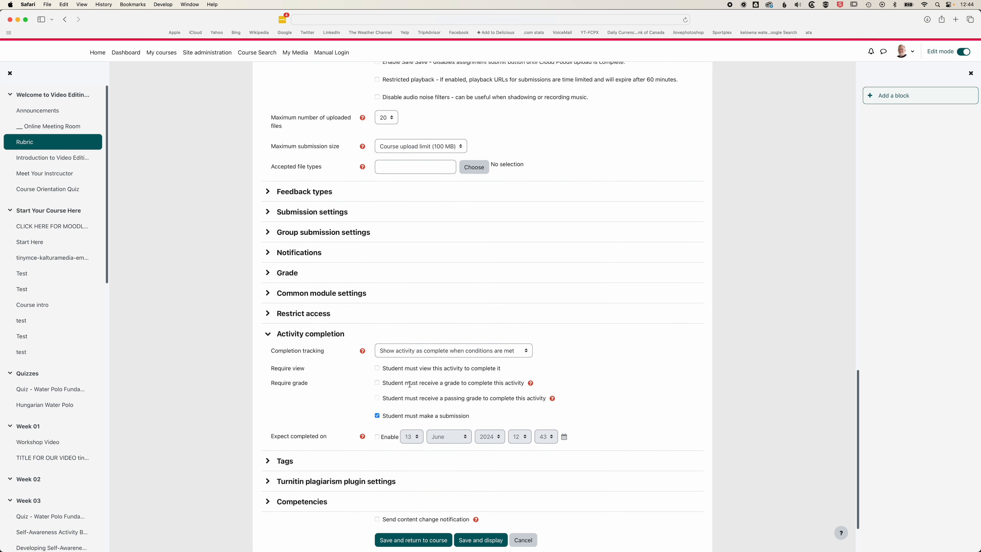
left_click(377, 437)
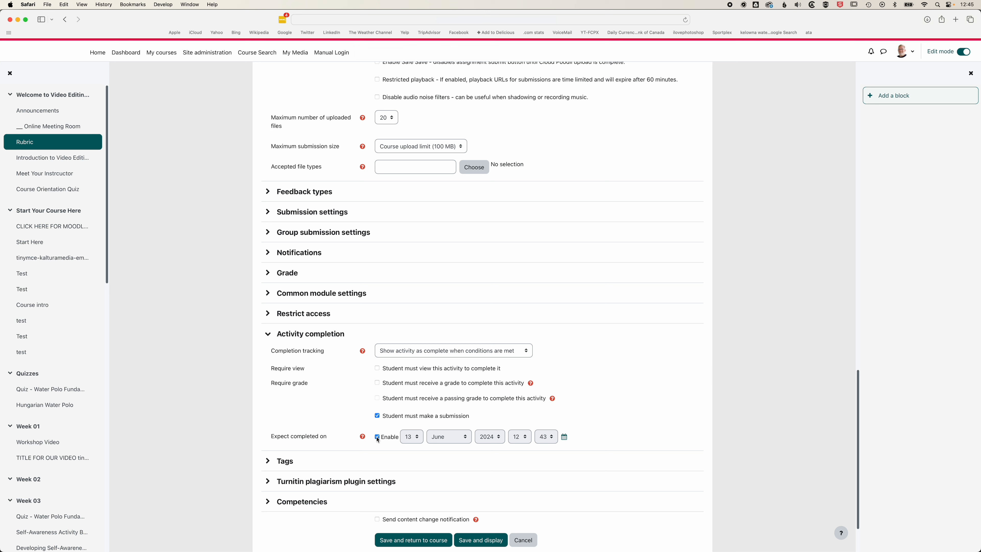
left_click(412, 438)
left_click(412, 349)
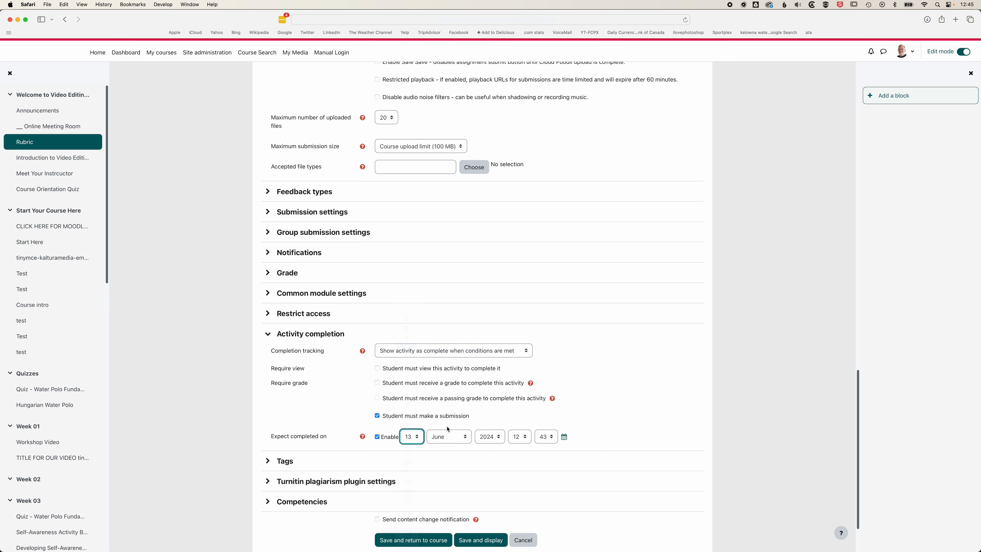
left_click(448, 430)
left_click(447, 406)
scroll(665, 430, "down", 3)
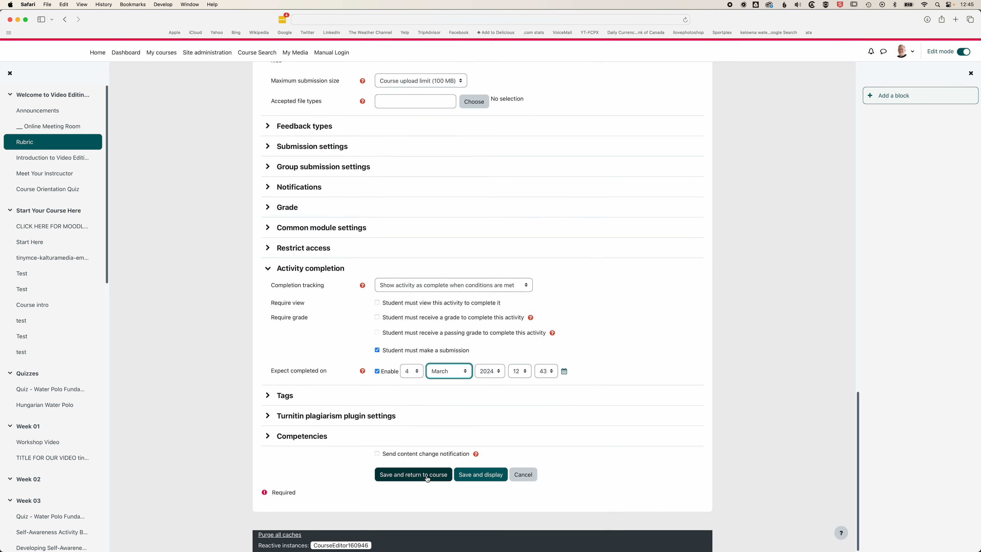
left_click(429, 479)
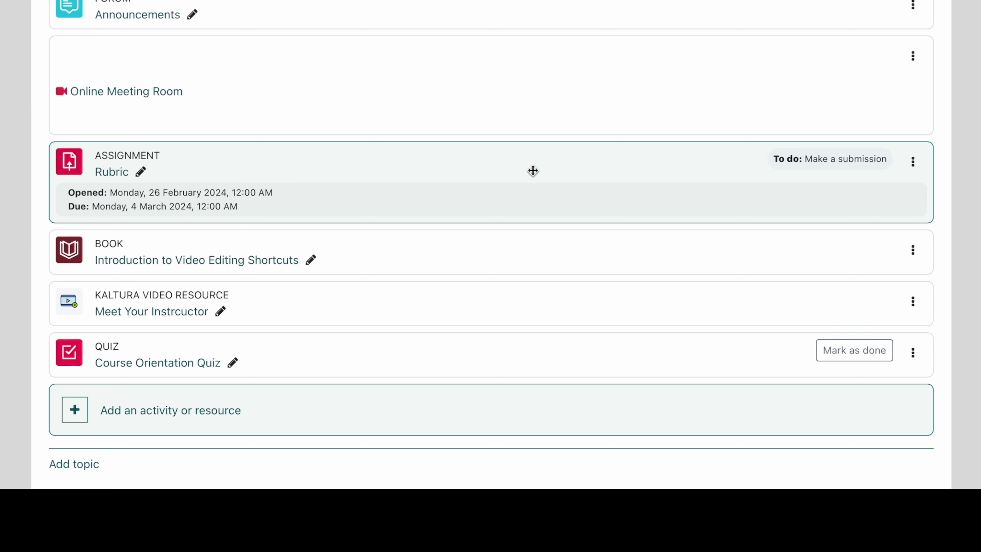
Step: Add a submission to the Rubric assignment, allowing microphone access, with pasted Lorem ipsum paragraphs as the online text, and save it
left_click(135, 159)
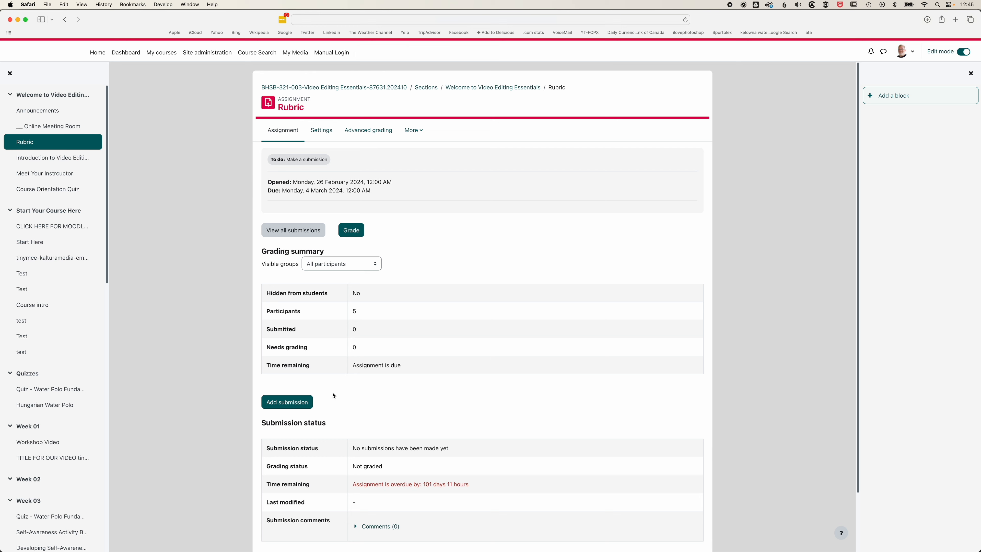
left_click(287, 402)
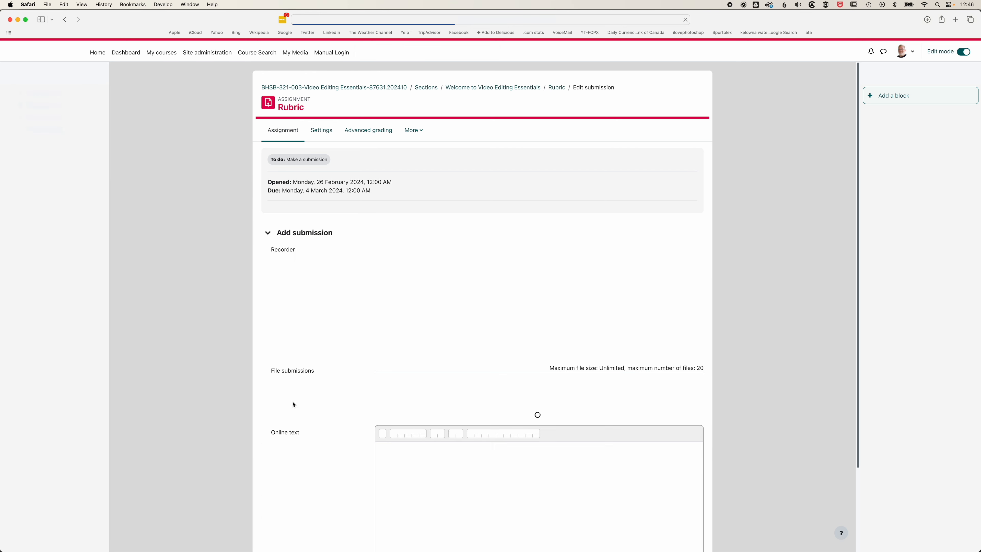
scroll(413, 388, "down", 4)
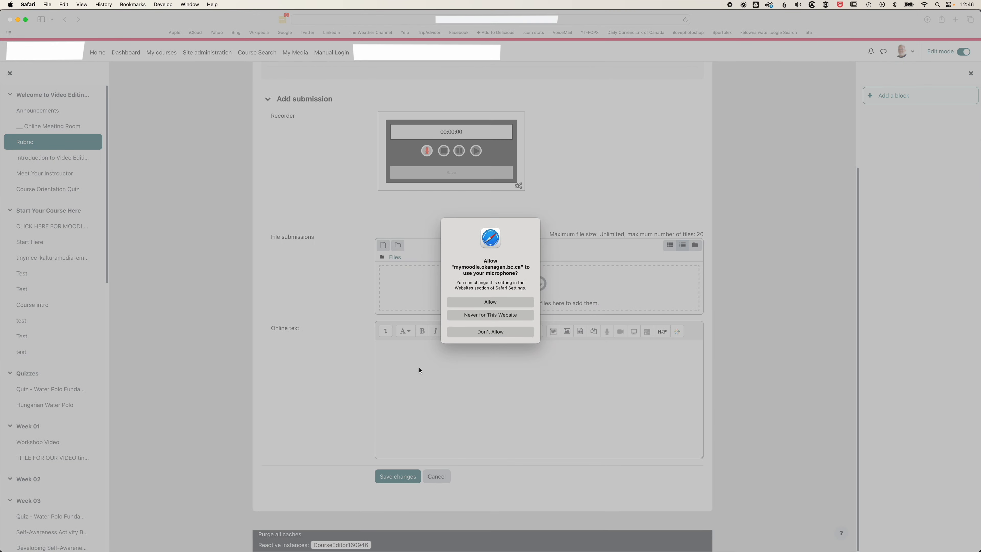
left_click(487, 303)
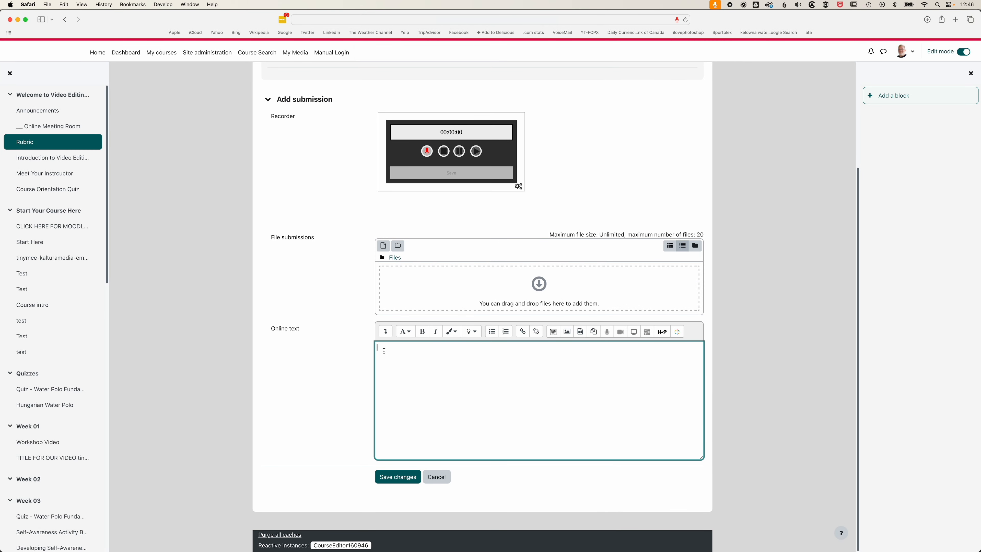
key("super+v")
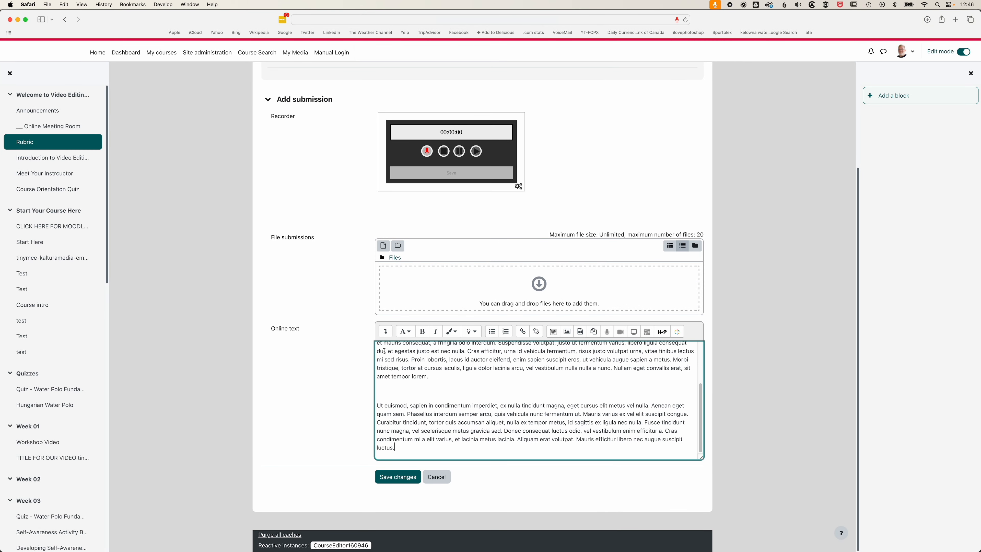
left_click(396, 483)
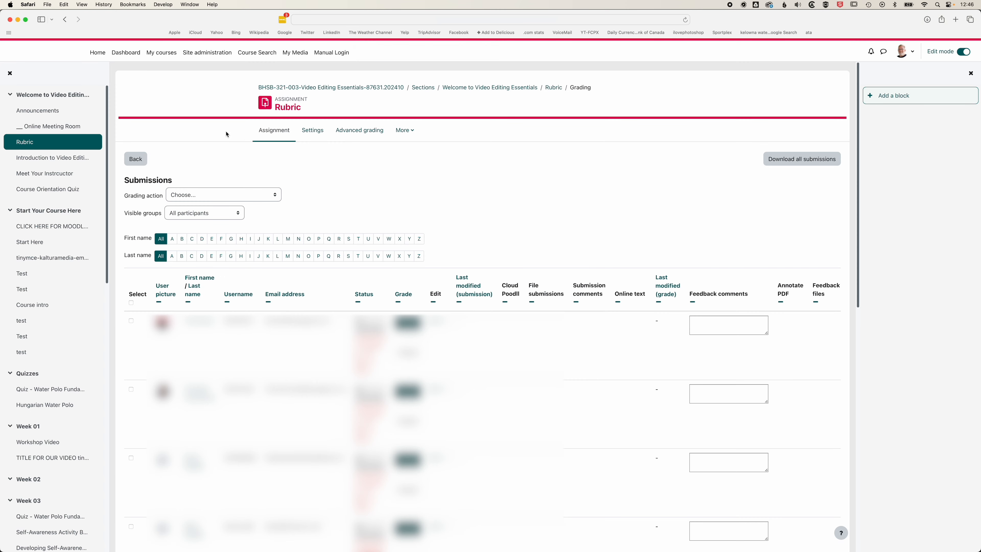
Step: Review the Rubric assignment's submission status, and check the assignment's completion in the overview of students
left_click(137, 159)
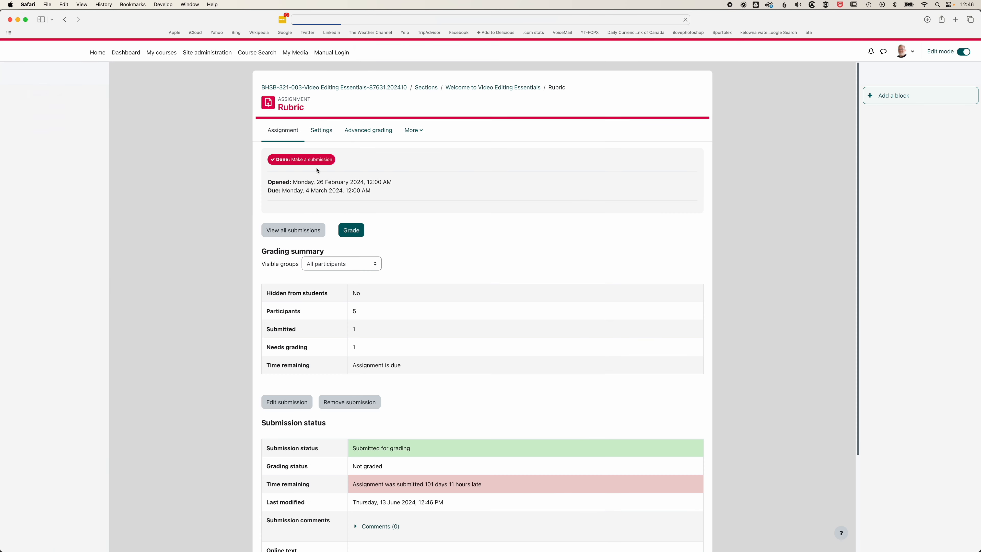
scroll(488, 308, "down", 3)
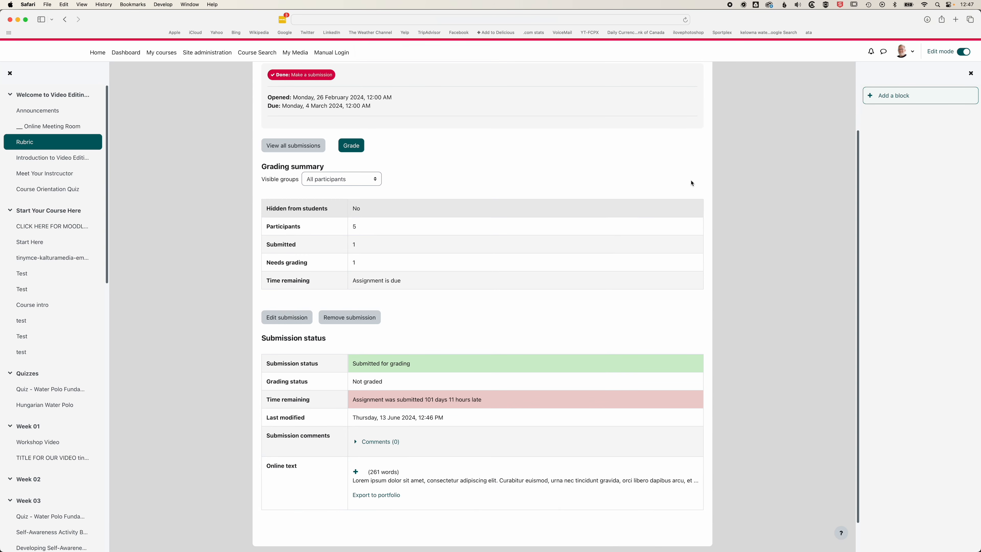
scroll(499, 166, "up", 4)
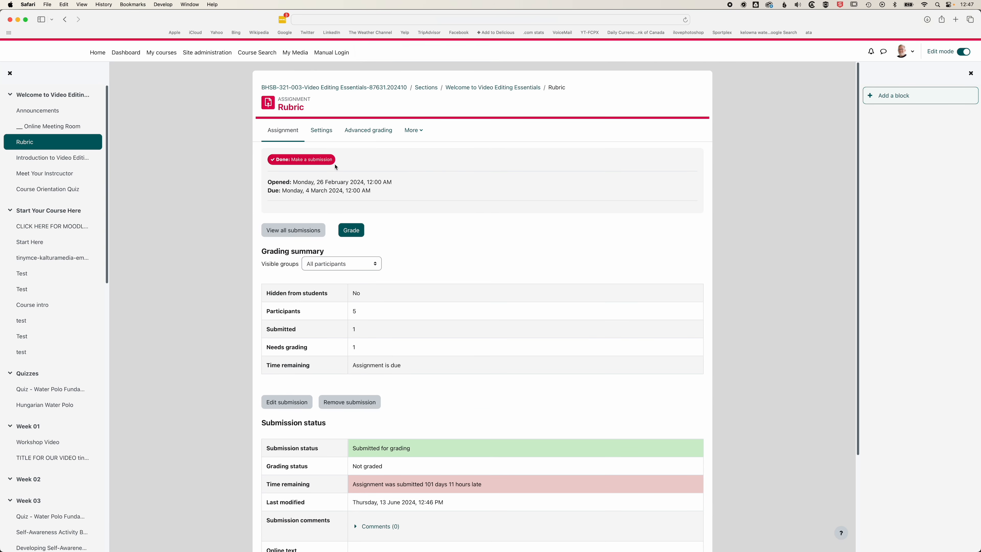
left_click(40, 97)
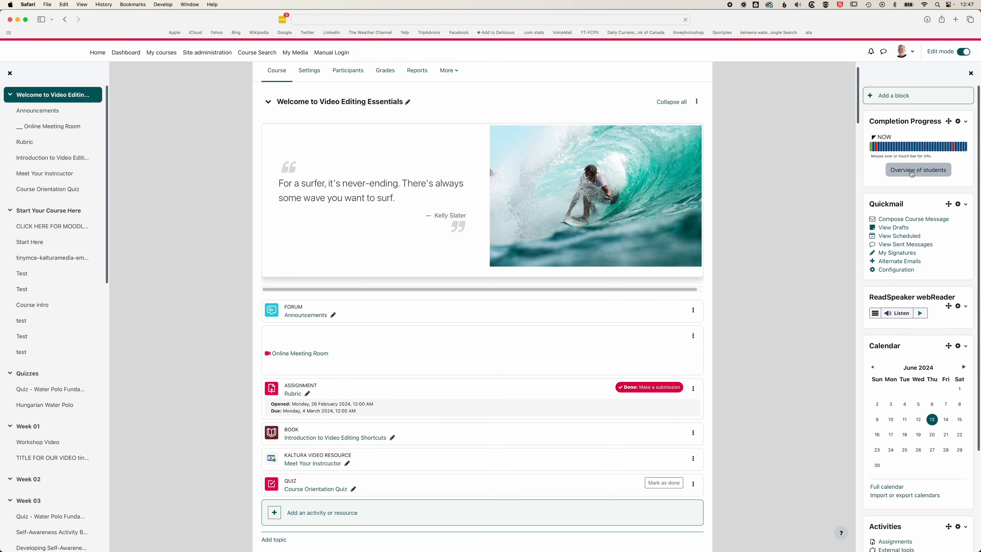
left_click(912, 174)
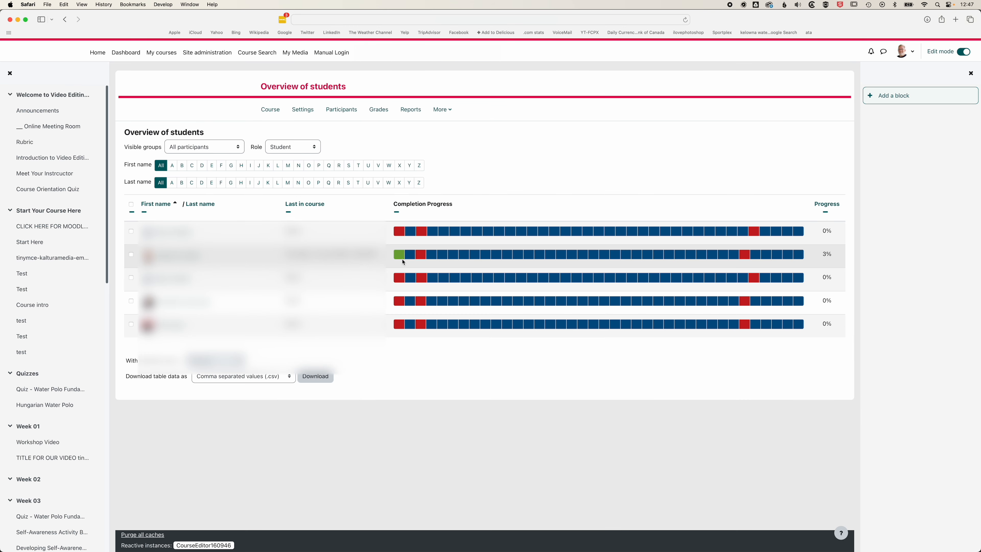
mouse_move(399, 258)
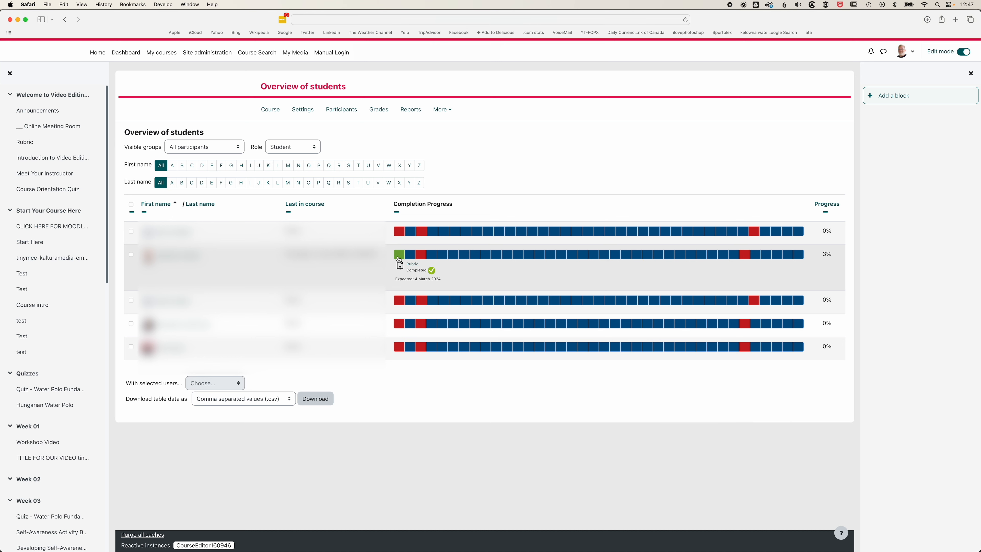
Step: In the Course Orientation Quiz's settings, set completion tracking to "Show activity as complete when conditions are met"
left_click(67, 94)
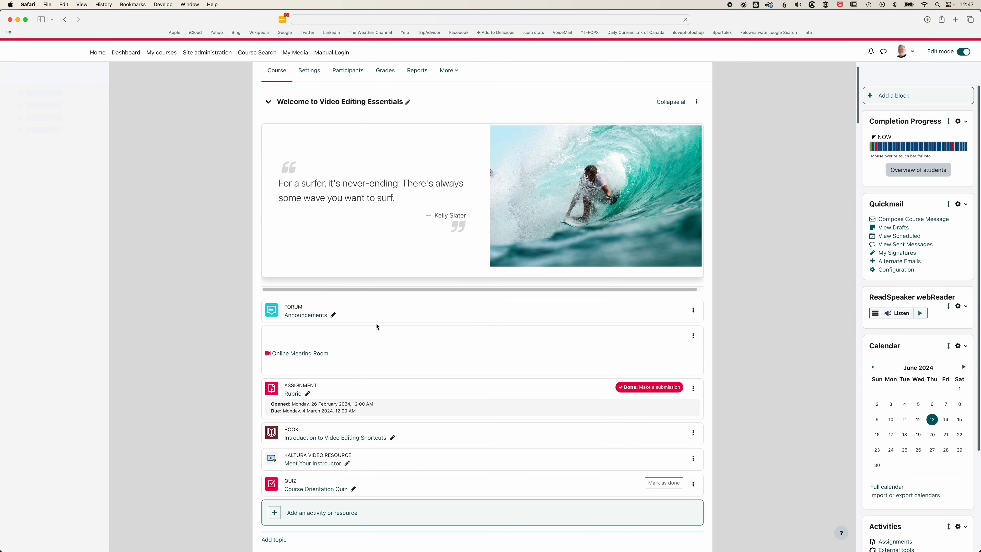
scroll(377, 327, "down", 3)
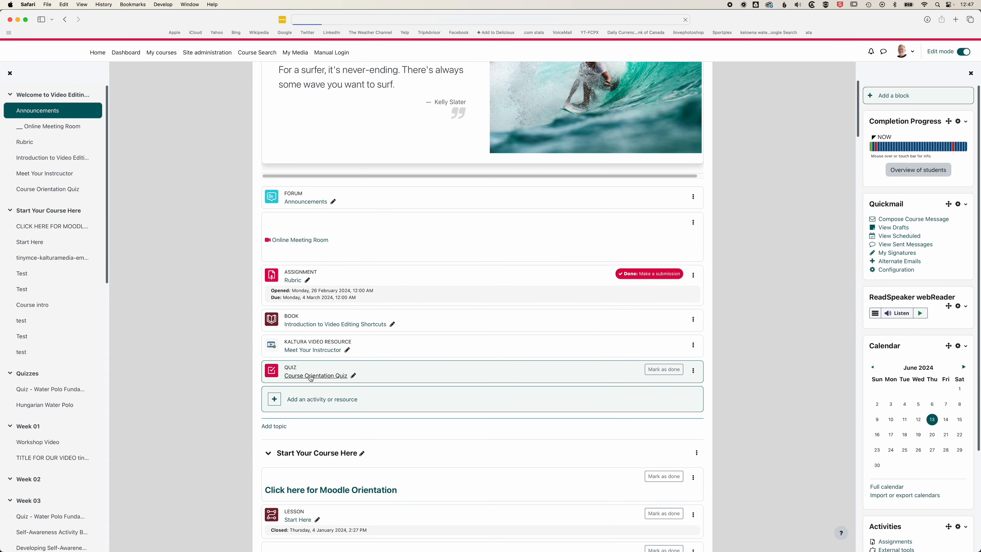
left_click(311, 376)
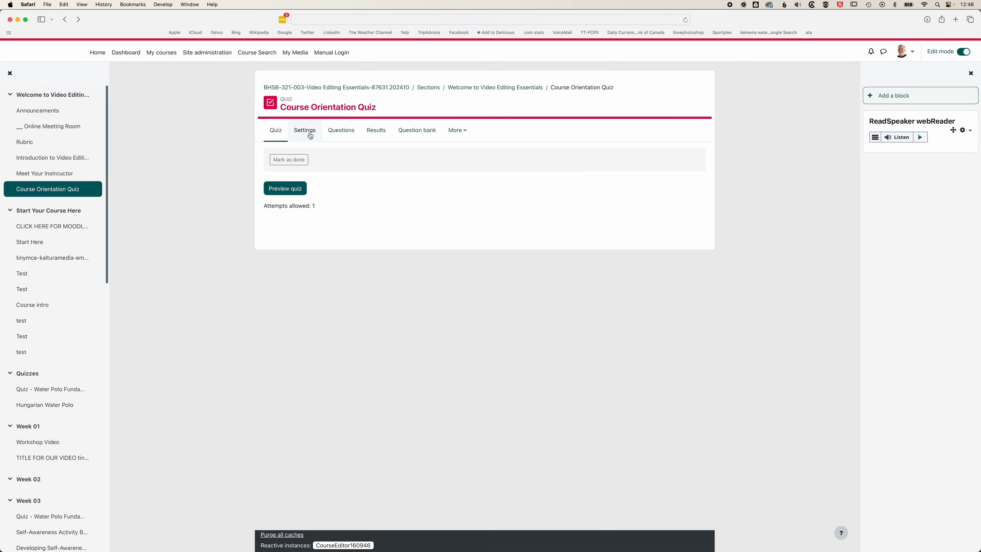
left_click(305, 131)
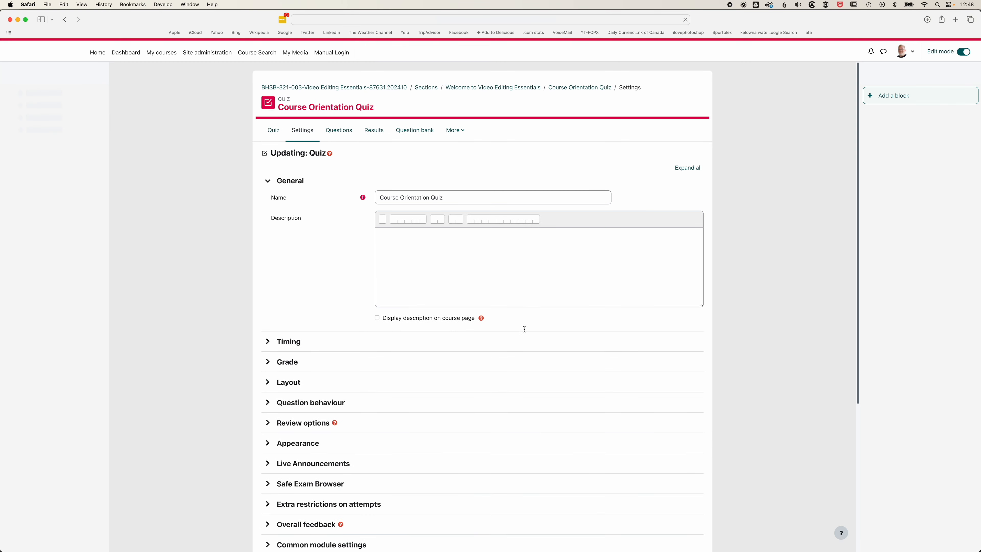
scroll(524, 329, "down", 5)
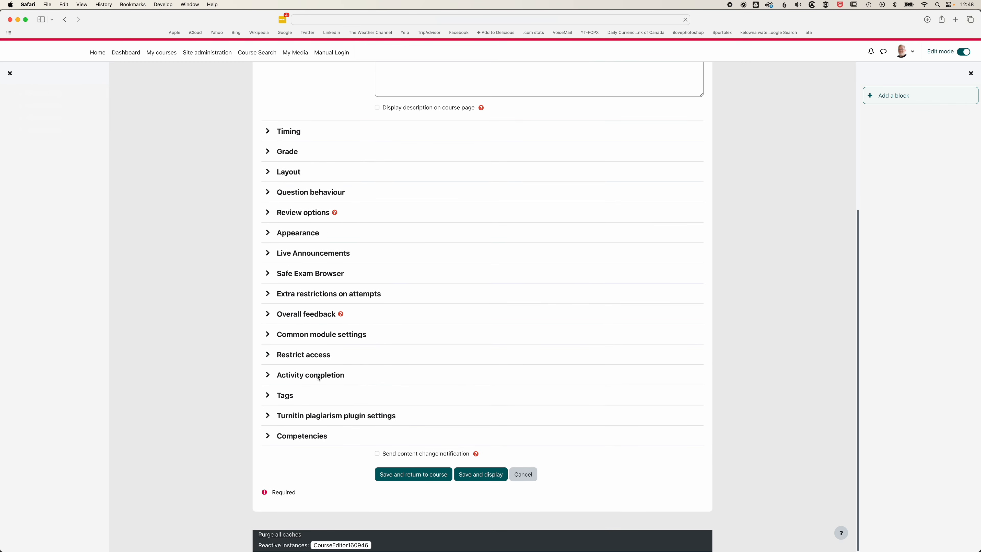
left_click(318, 377)
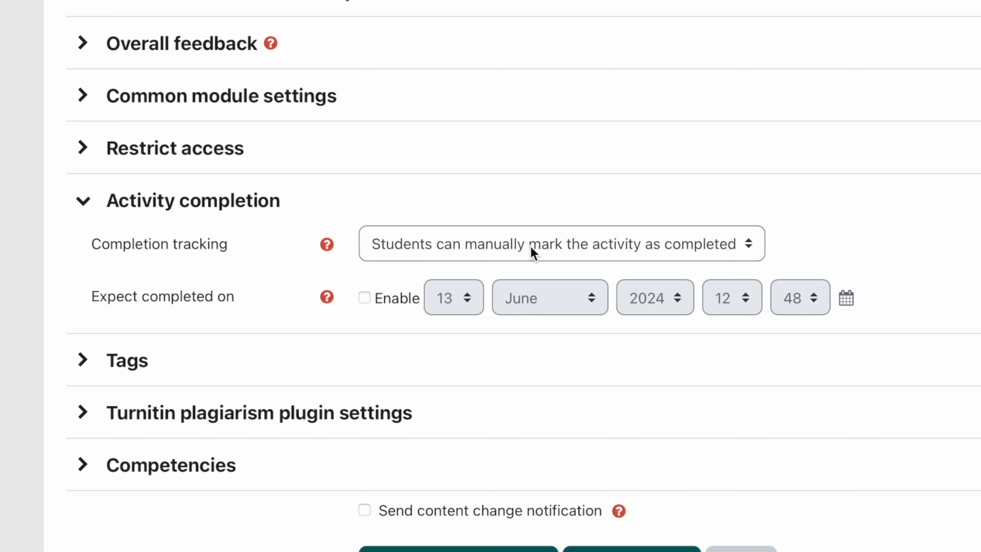
left_click(531, 247)
left_click(522, 263)
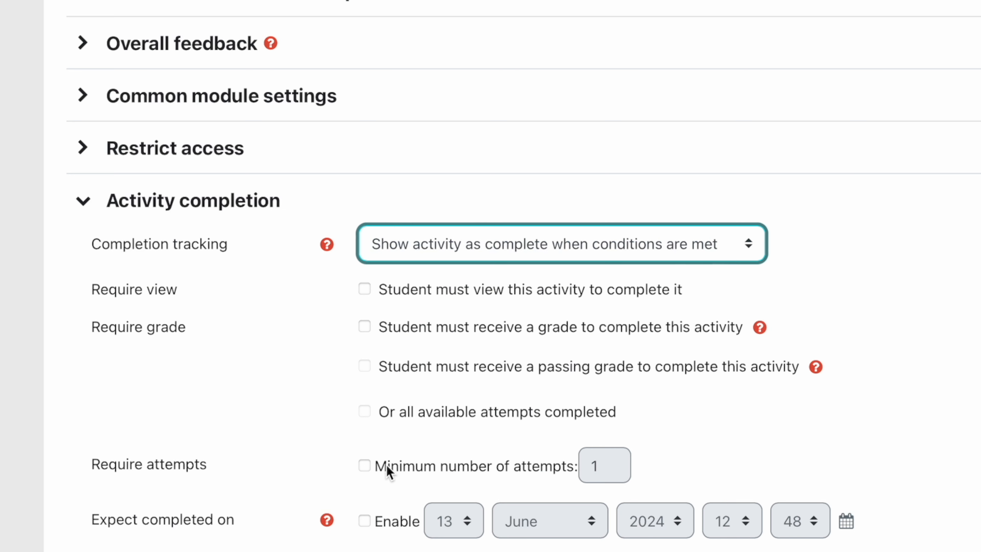
Step: Require a minimum of 1 attempt for completing the Course Orientation Quiz, and save back to the course
left_click(365, 466)
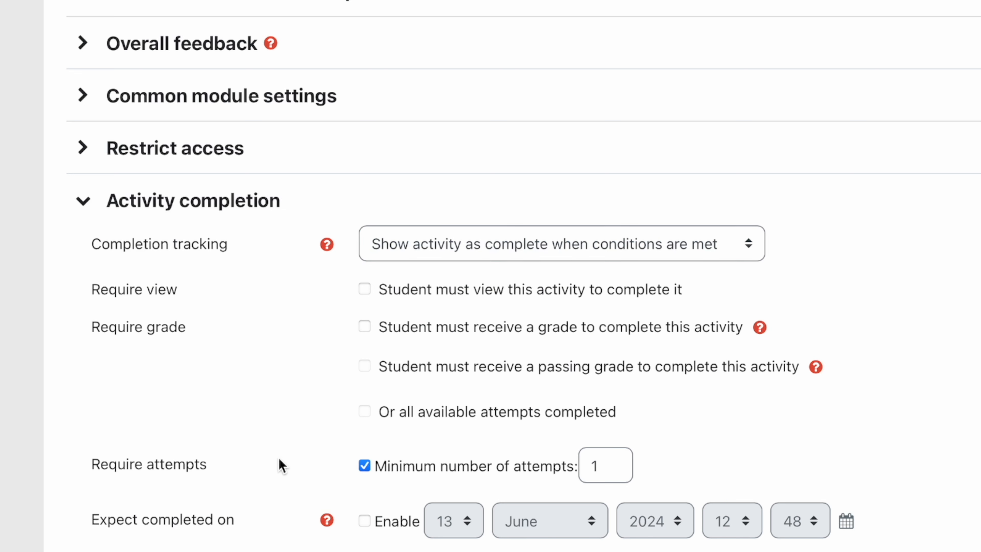
scroll(923, 233, "down", 3)
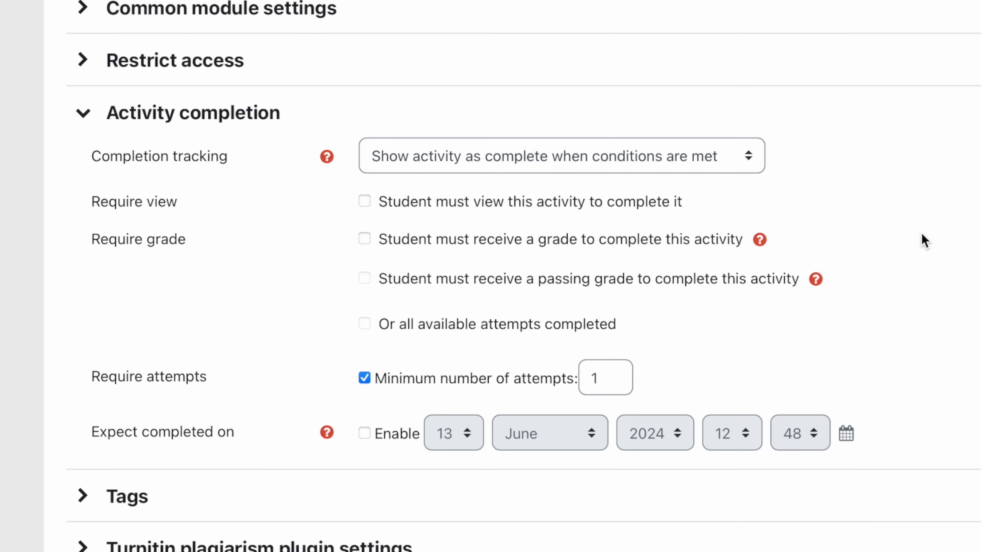
scroll(921, 232, "down", 10)
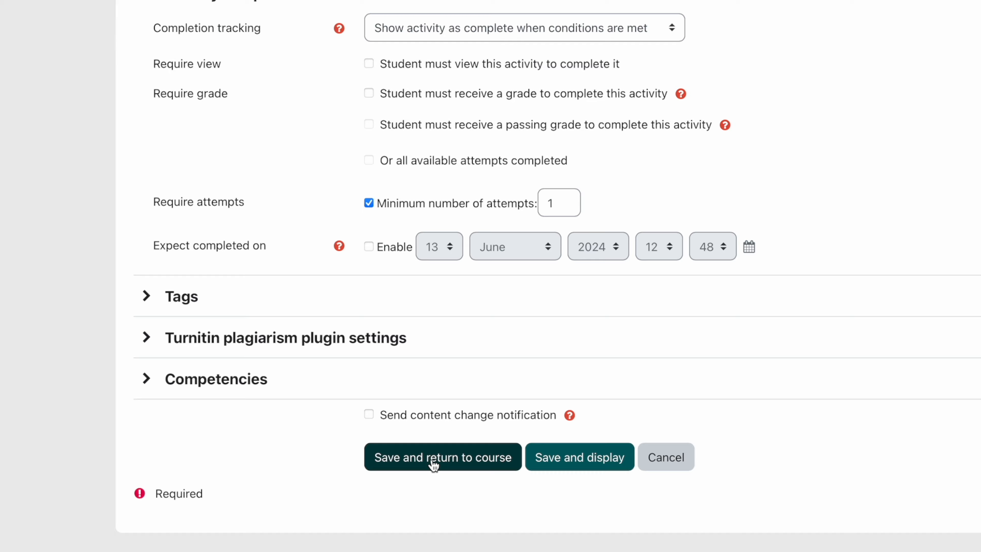
left_click(433, 463)
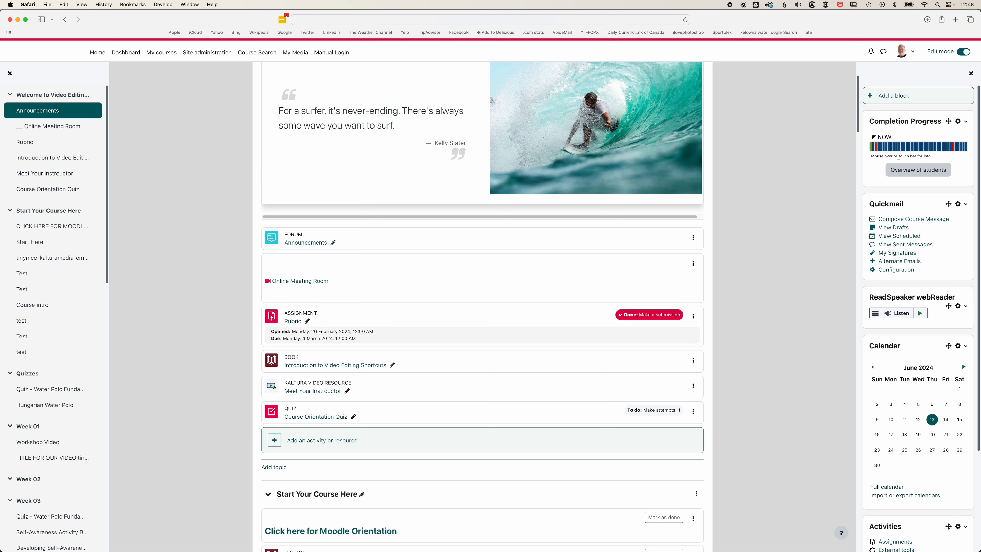
Step: Attempt the Course Orientation Quiz in the Student role, answering questions 1 to 5 with 1.5, 3, 3, 5 and 5
left_click(329, 418)
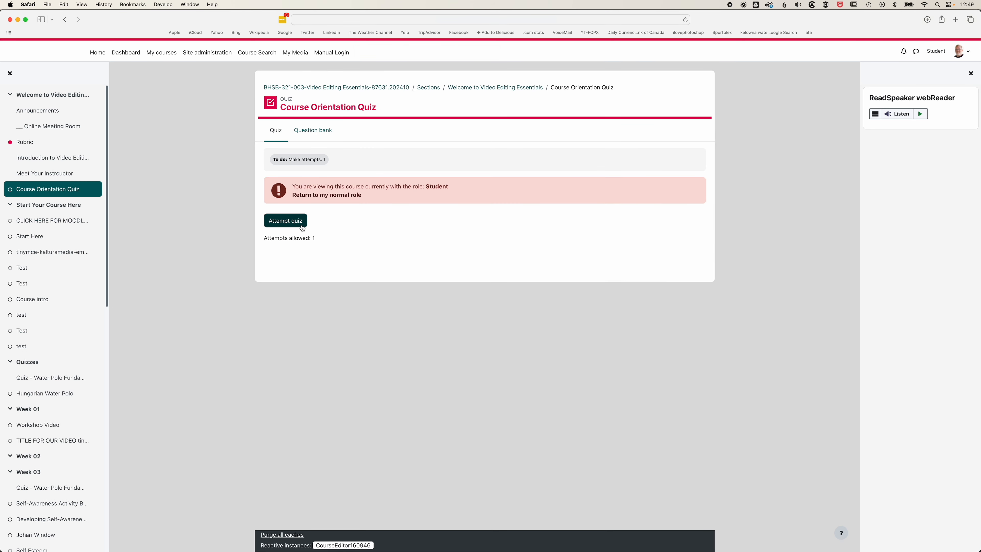
left_click(287, 221)
left_click(340, 219)
type("1")
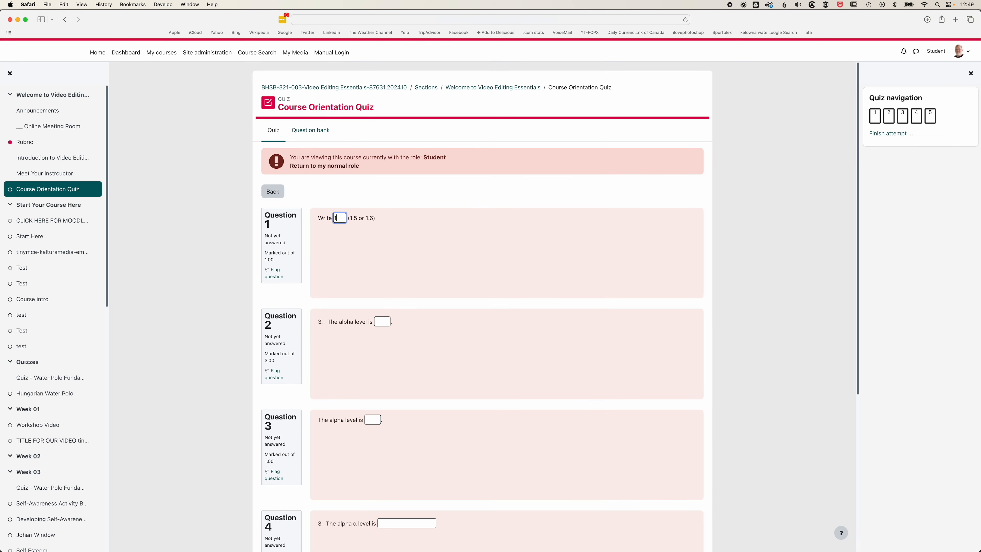
type(".5")
left_click(380, 321)
type("3")
left_click(375, 422)
scroll(412, 462, "down", 4)
left_click(397, 429)
type("5")
scroll(407, 463, "down", 3)
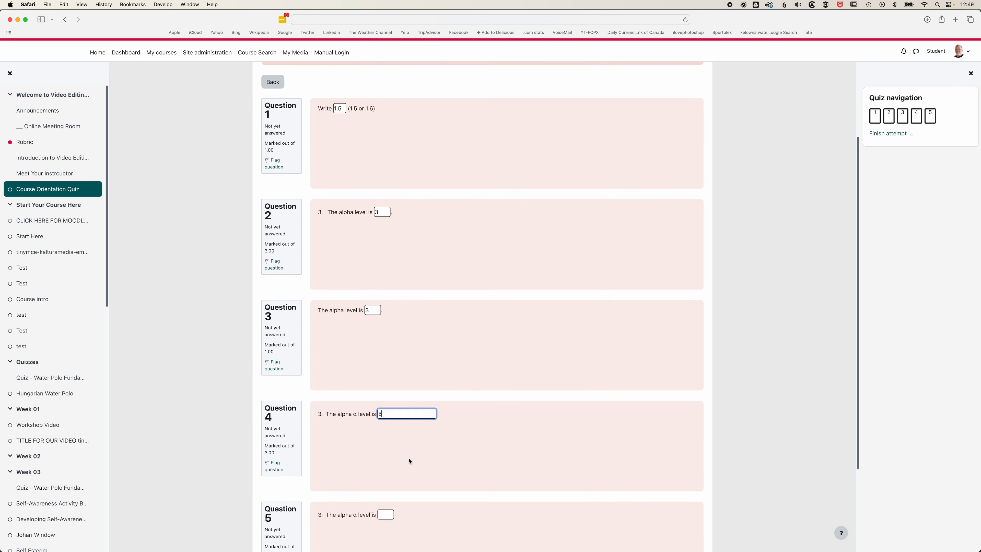
left_click(389, 475)
type("5")
scroll(390, 475, "down", 3)
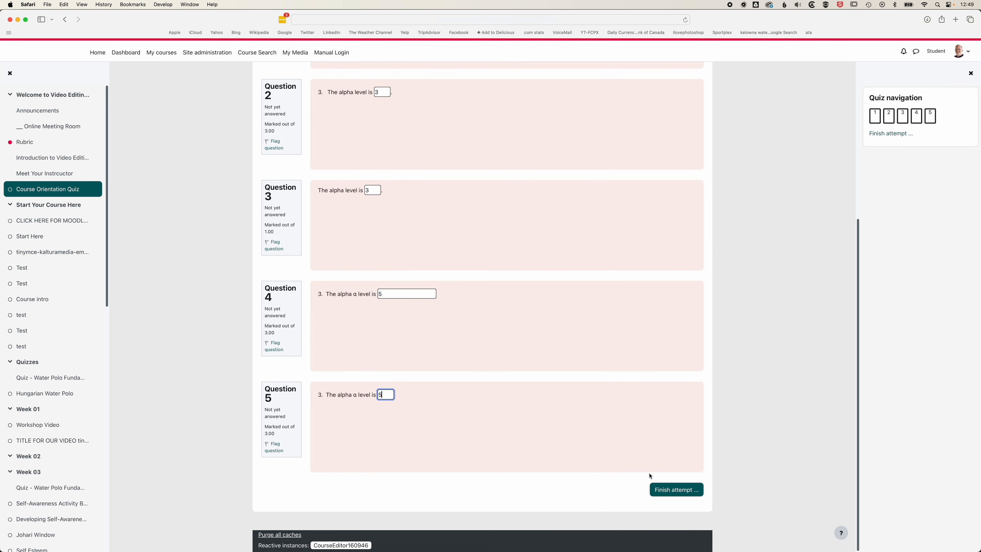
Step: Finish the attempt and submit all quiz answers, and check the quiz's status in the Completion Progress block
left_click(673, 489)
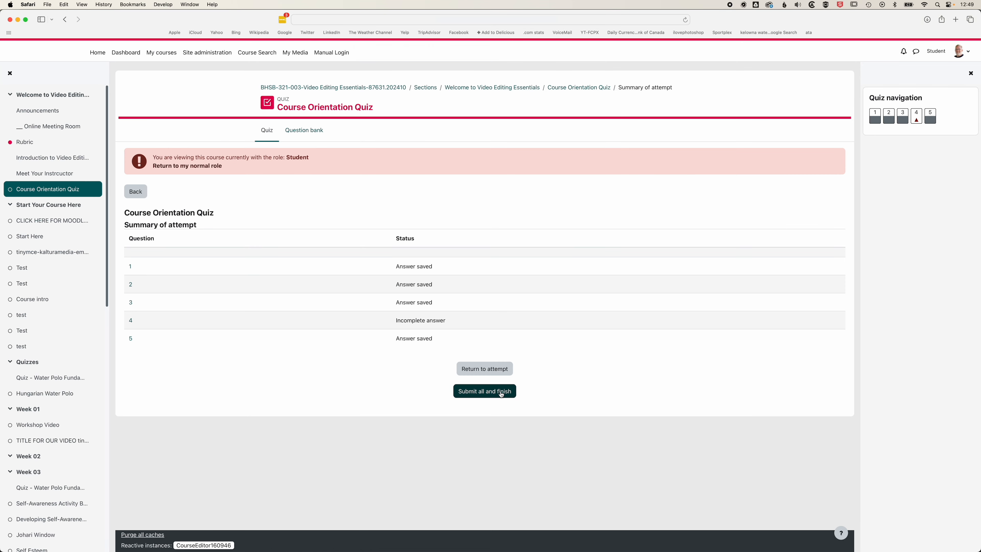
left_click(504, 392)
left_click(543, 138)
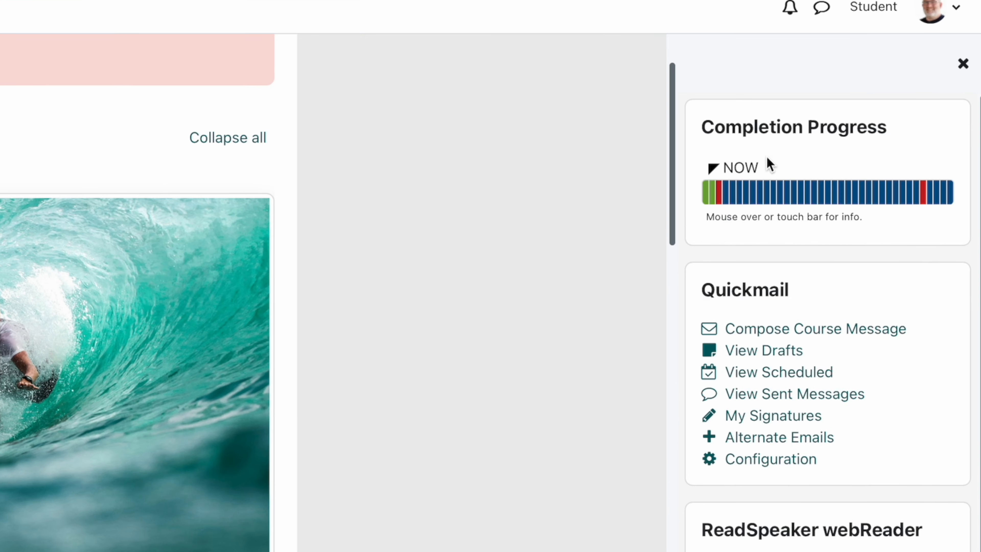
mouse_move(903, 125)
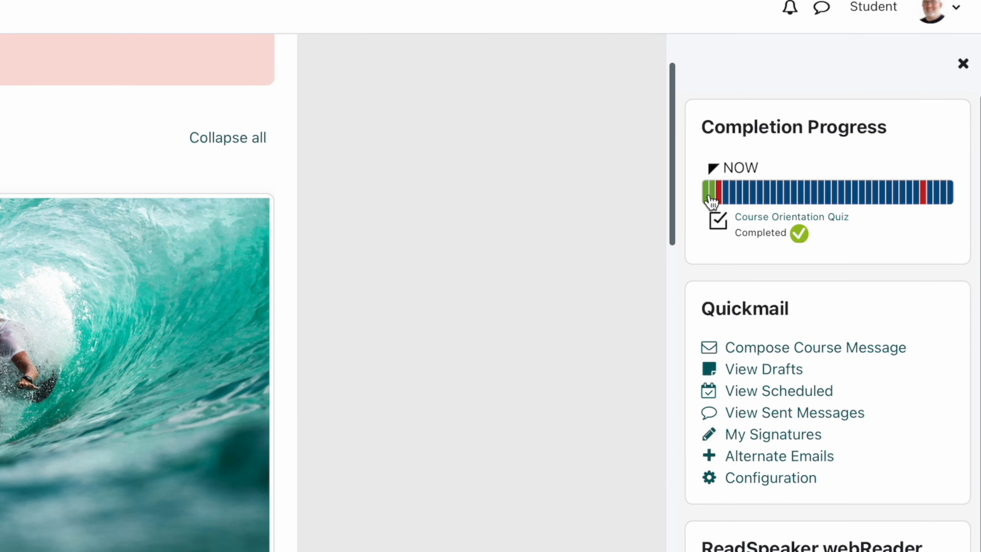
mouse_move(708, 202)
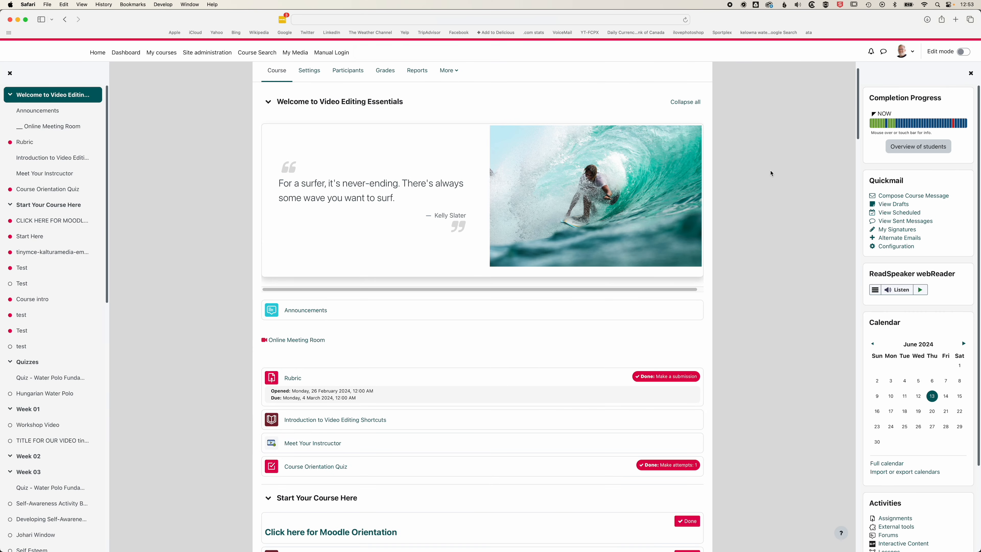
Step: Examine the overview of students, comparing each student's completion of the Course Orientation Quiz and Start Here activities
scroll(771, 173, "up", 1)
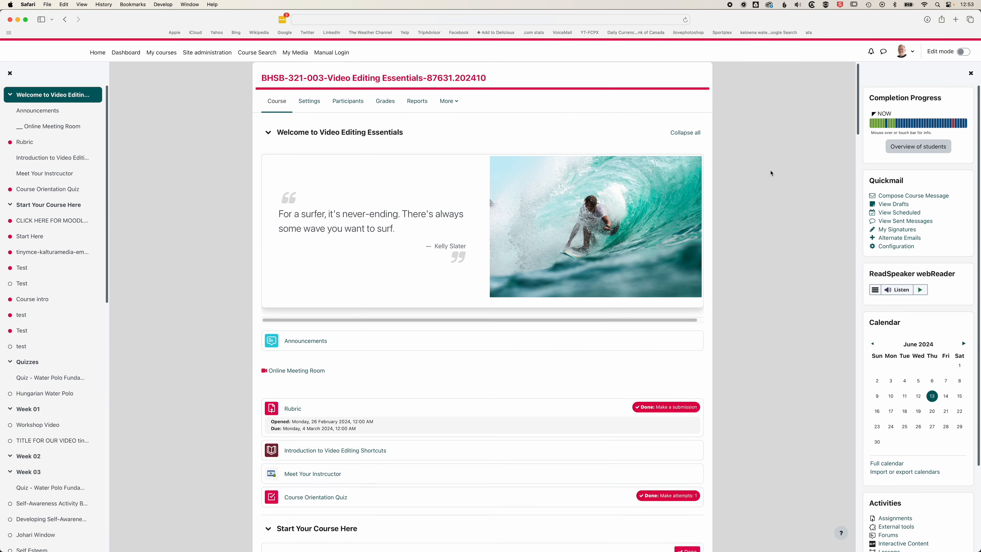
scroll(771, 173, "up", 1)
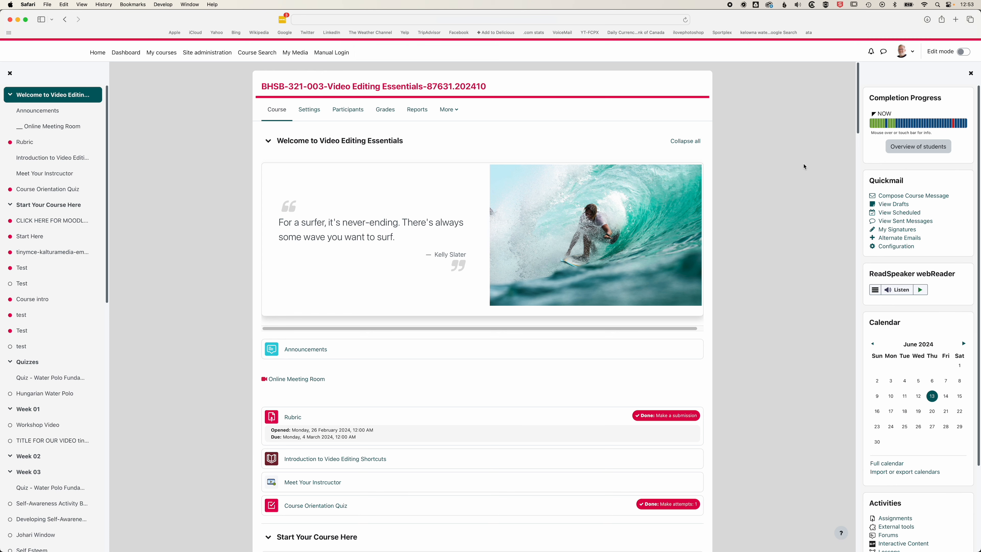
left_click(909, 150)
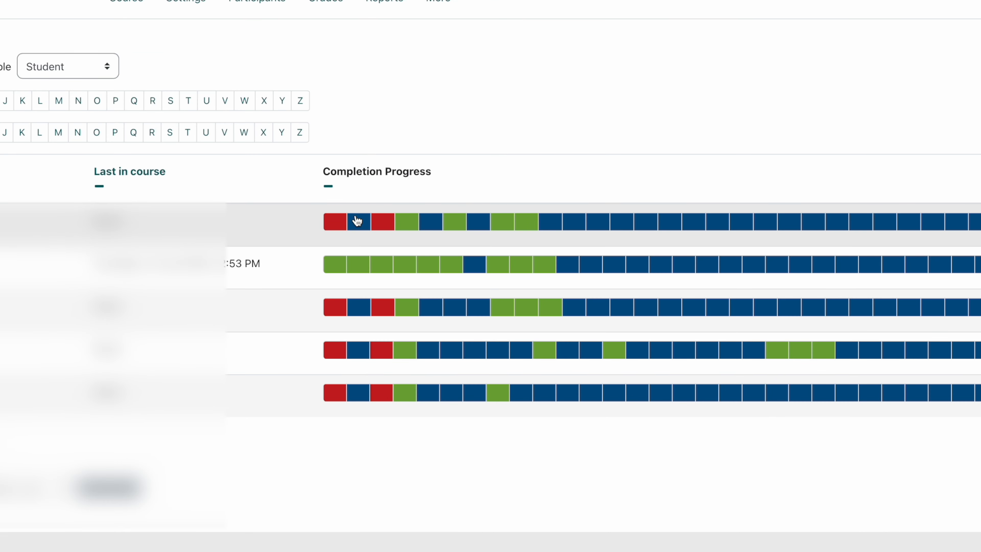
mouse_move(450, 234)
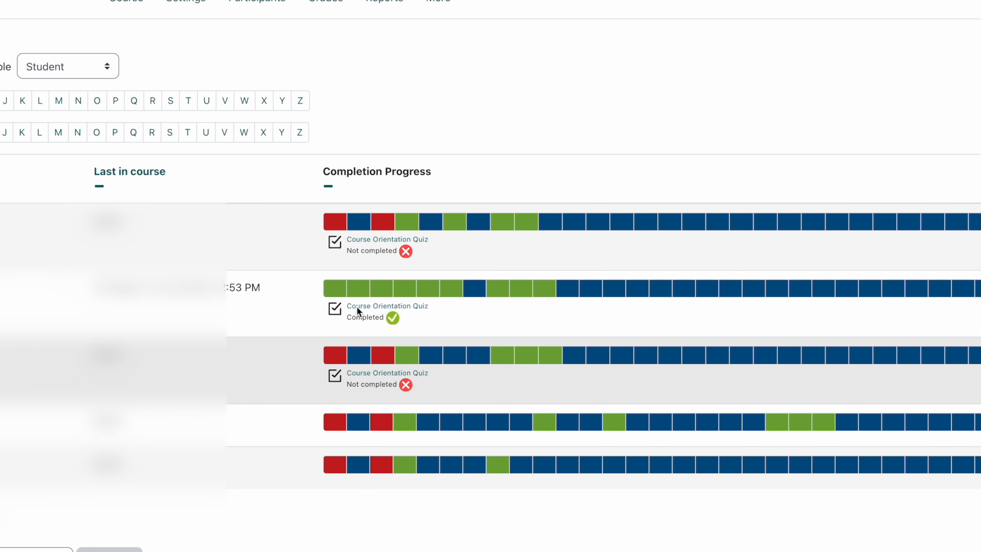
mouse_move(332, 228)
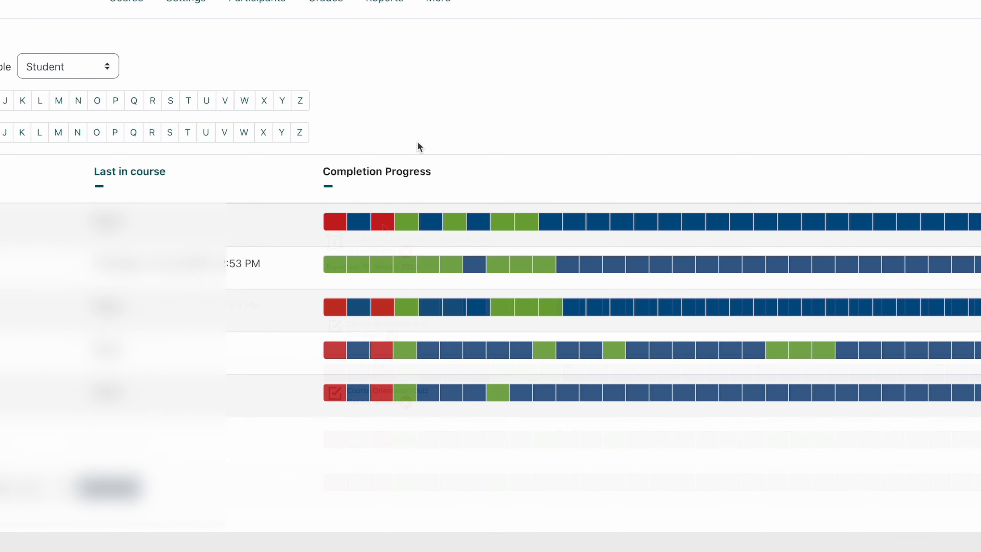
mouse_move(410, 224)
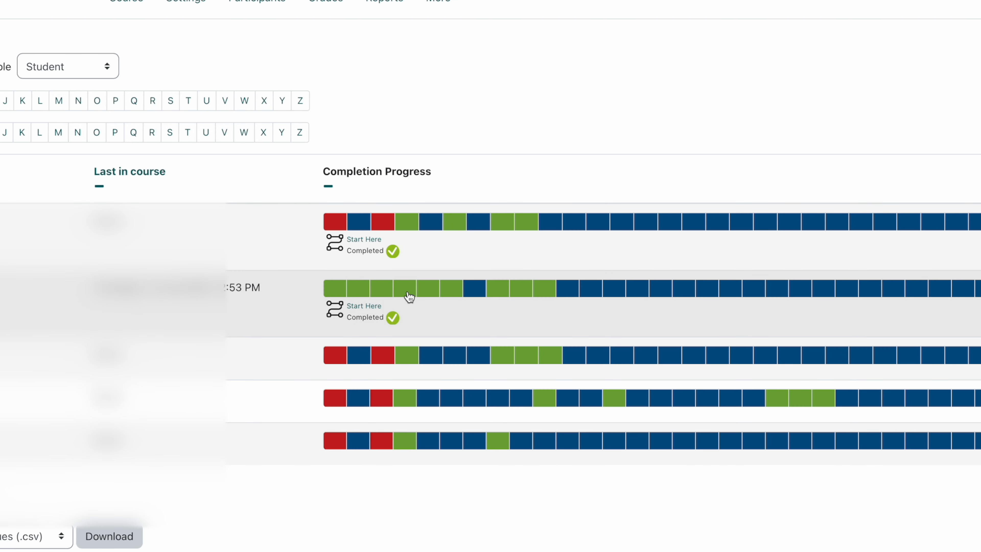
mouse_move(406, 355)
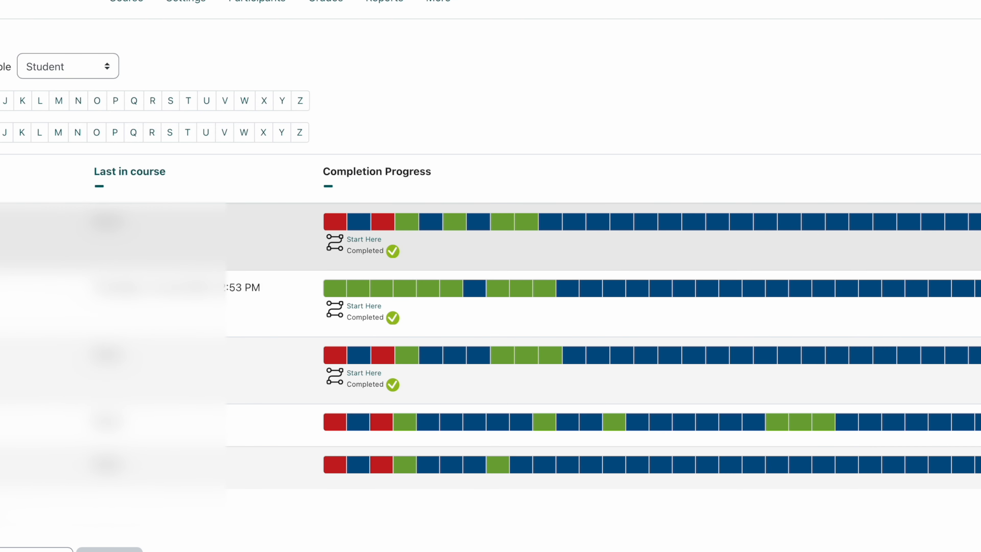